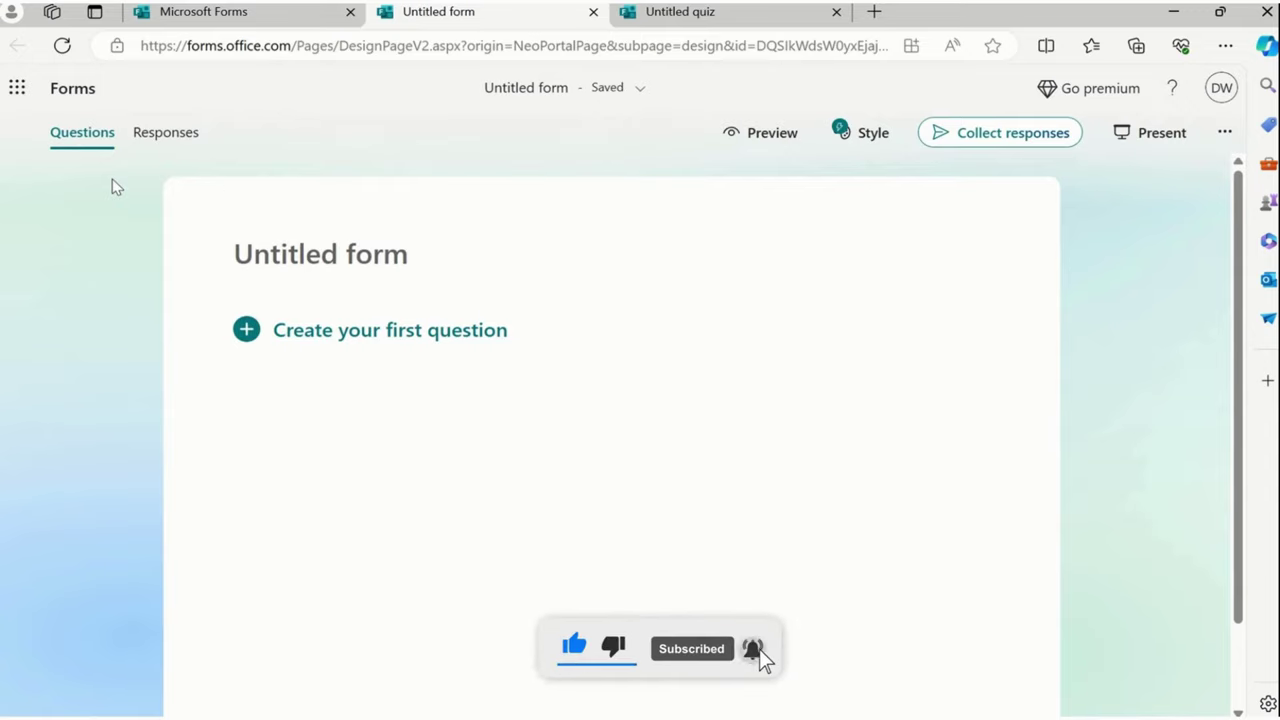
- Select 'What is your name?' in the Word question list, then return to the form
{"action": "left_click", "coordinate": [302, 250]}
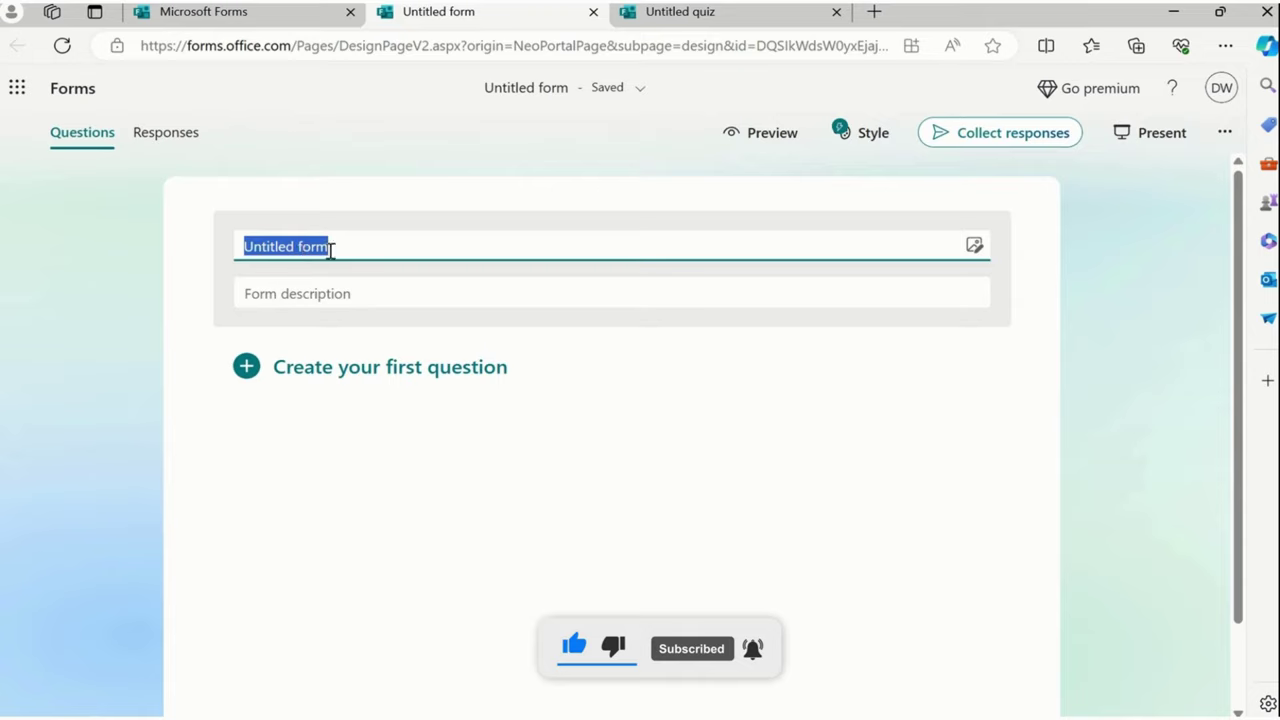
{"action": "left_click", "coordinate": [117, 403]}
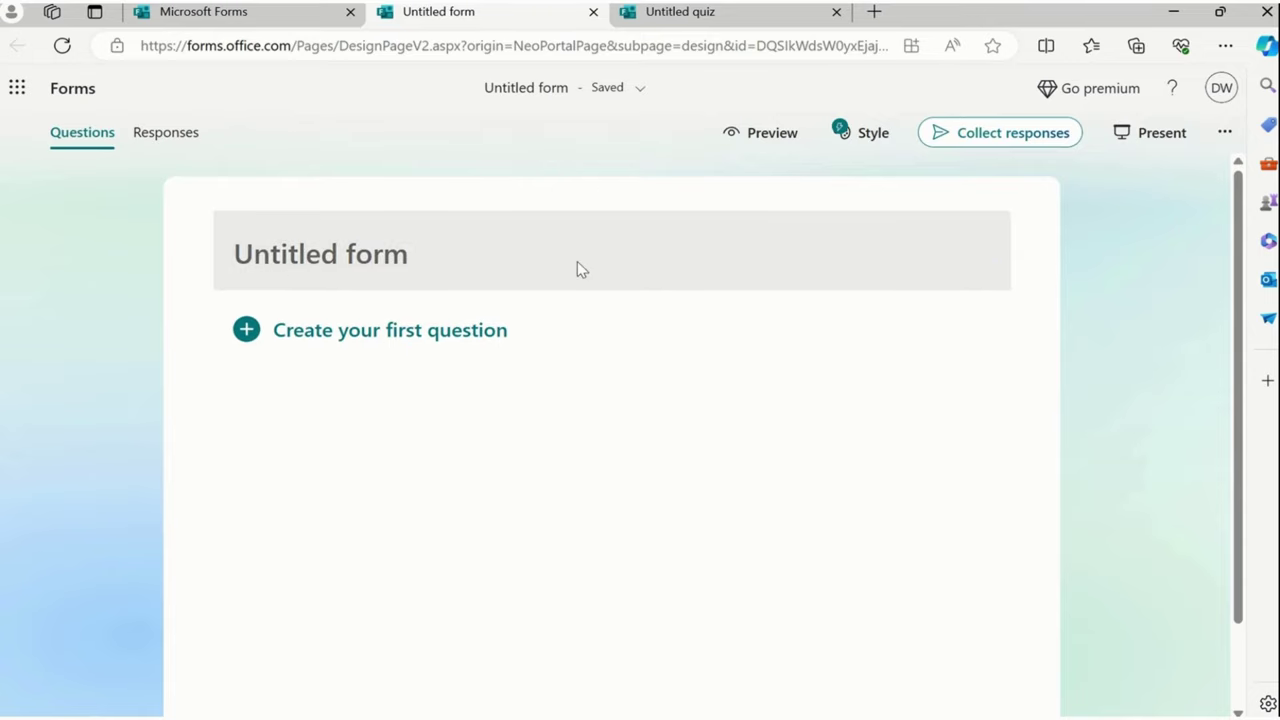
{"action": "left_click", "coordinate": [868, 627]}
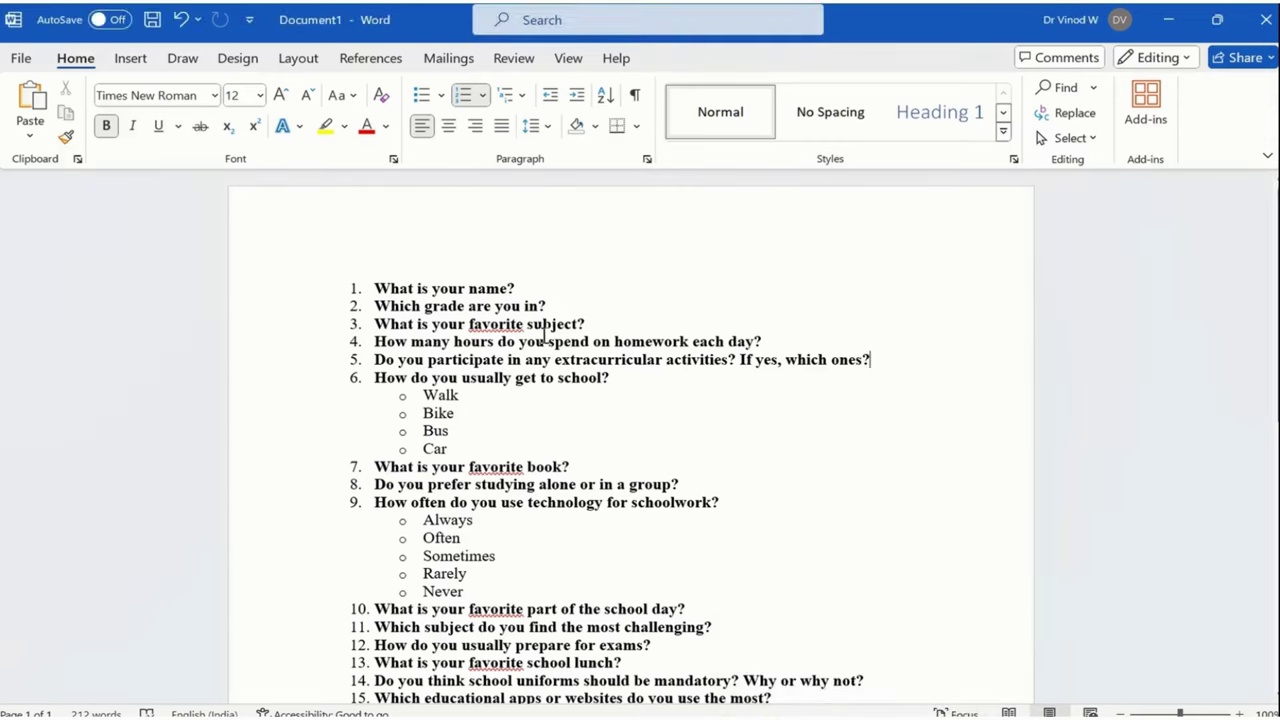
{"action": "left_click_drag", "start_coordinate": [386, 296], "coordinate": [520, 290]}
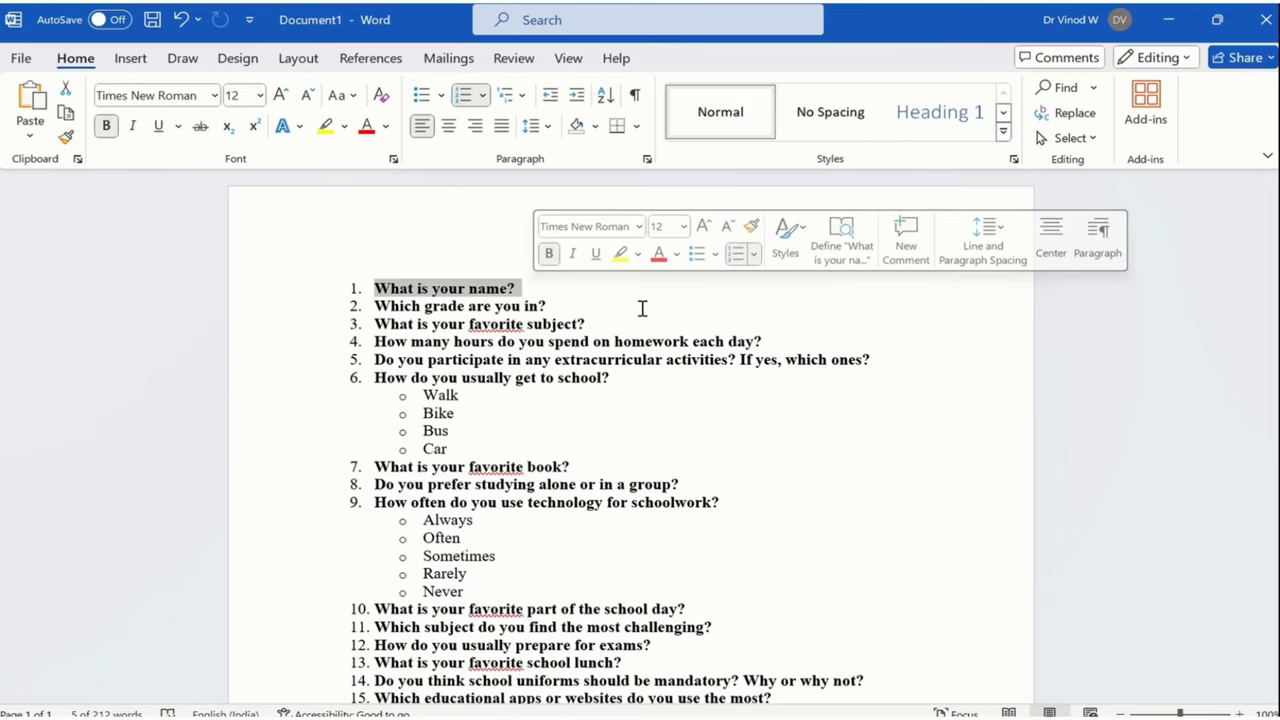
{"action": "key", "text": "alt+Tab"}
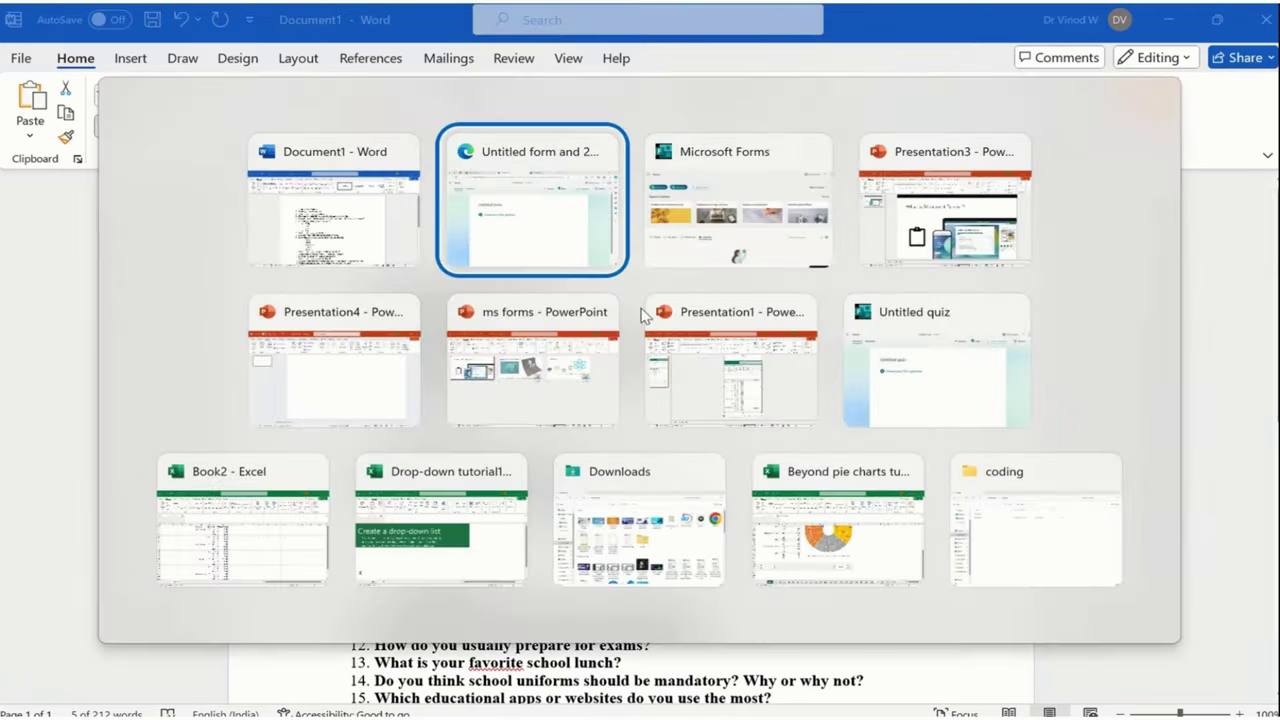
- Title the form 'Disover Talent Education' with the description 'To check school students pulse'
{"action": "left_click", "coordinate": [350, 268]}
{"action": "type", "text": "Dis"}
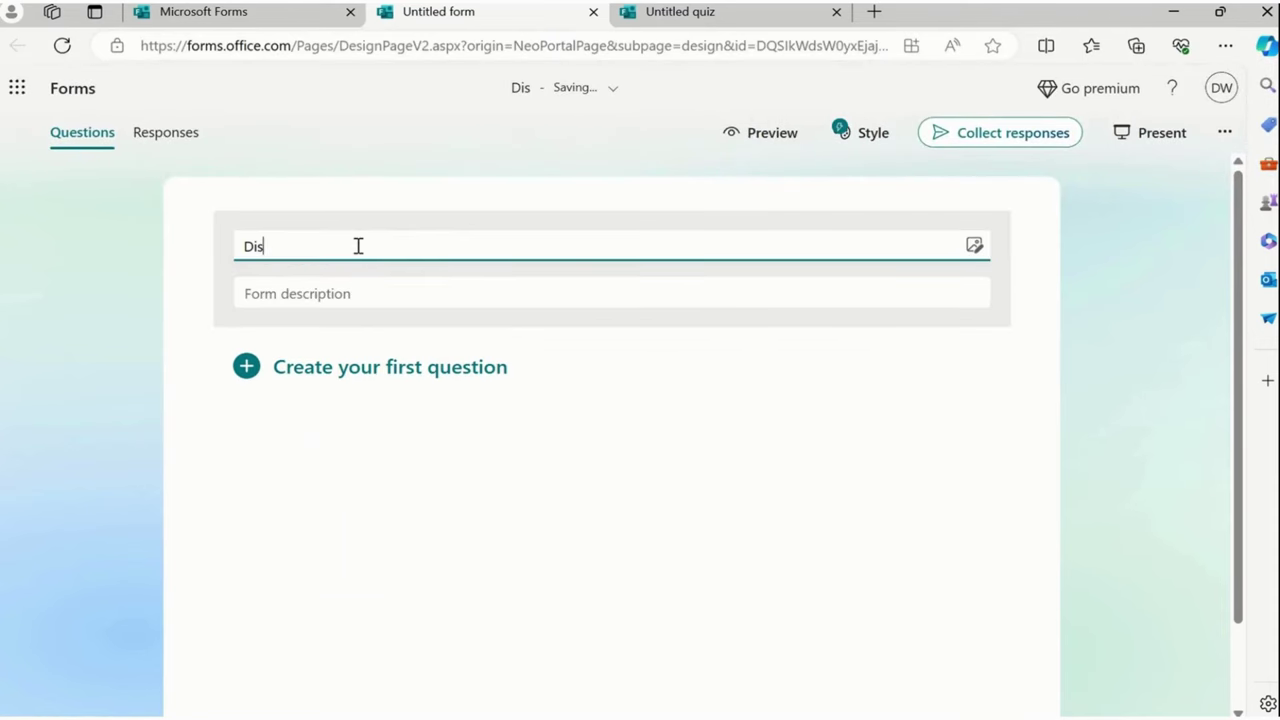
{"action": "type", "text": "over Talent "}
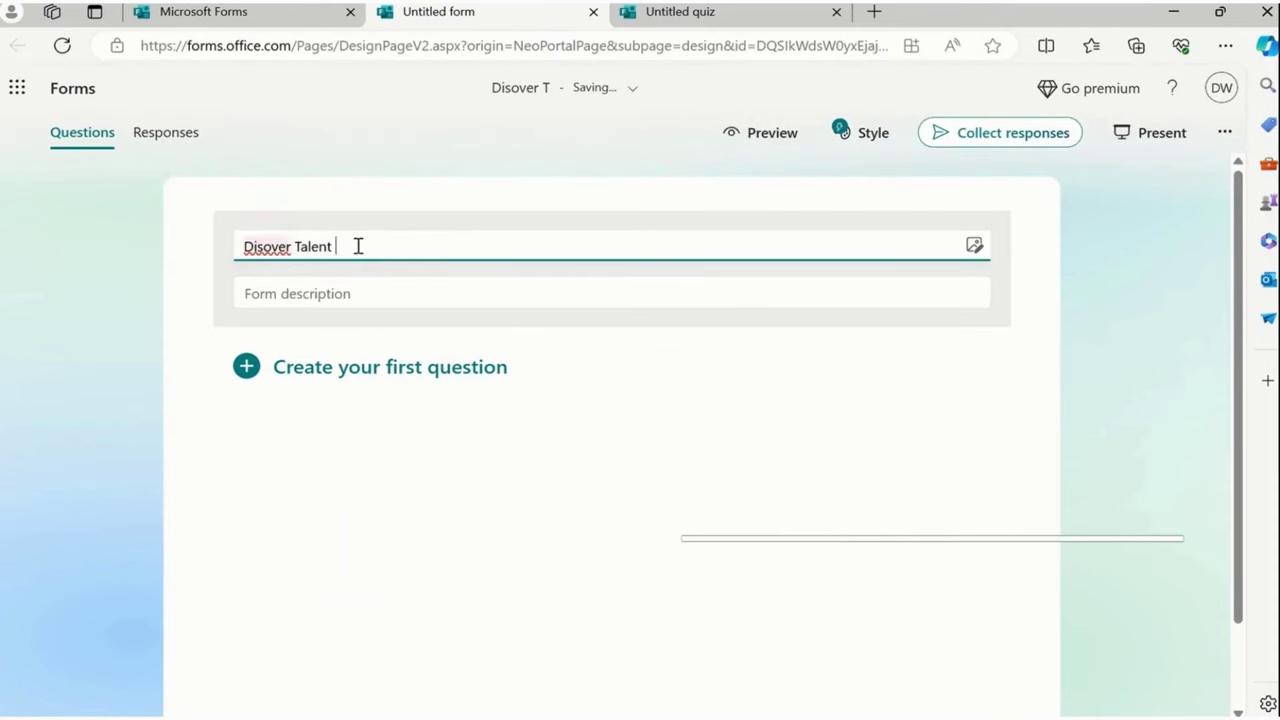
{"action": "type", "text": "Education"}
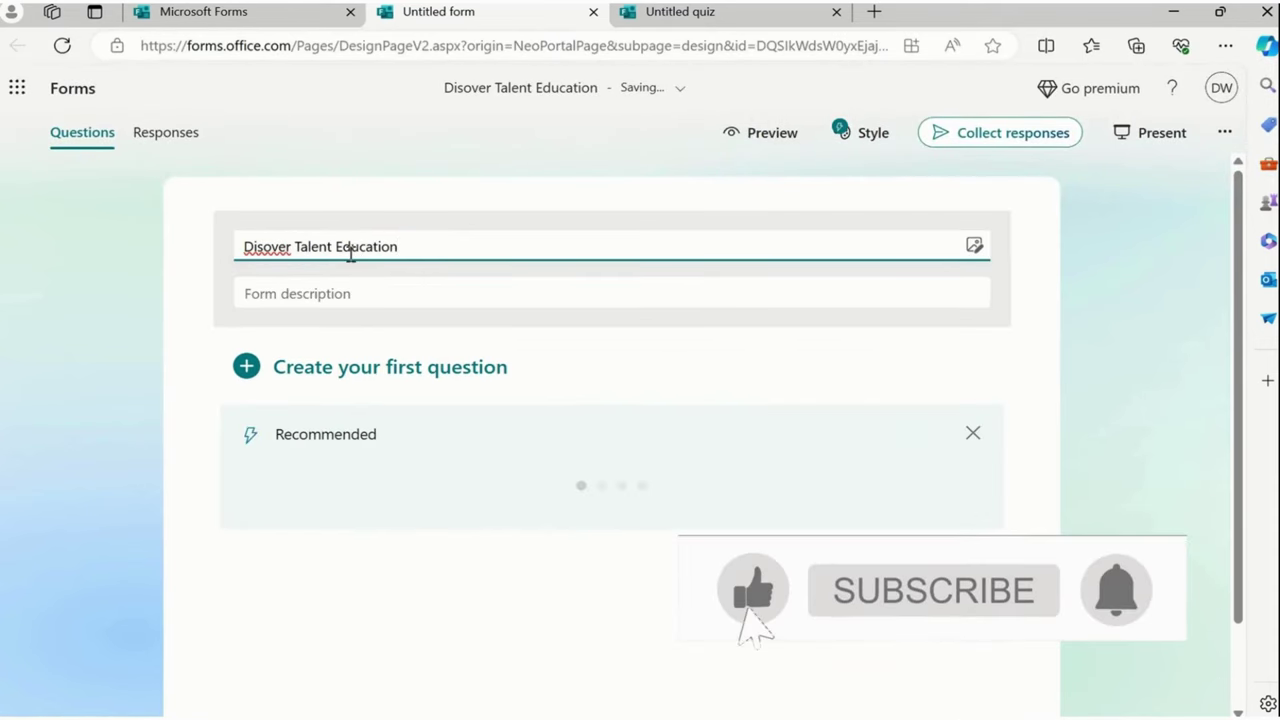
{"action": "left_click", "coordinate": [337, 293]}
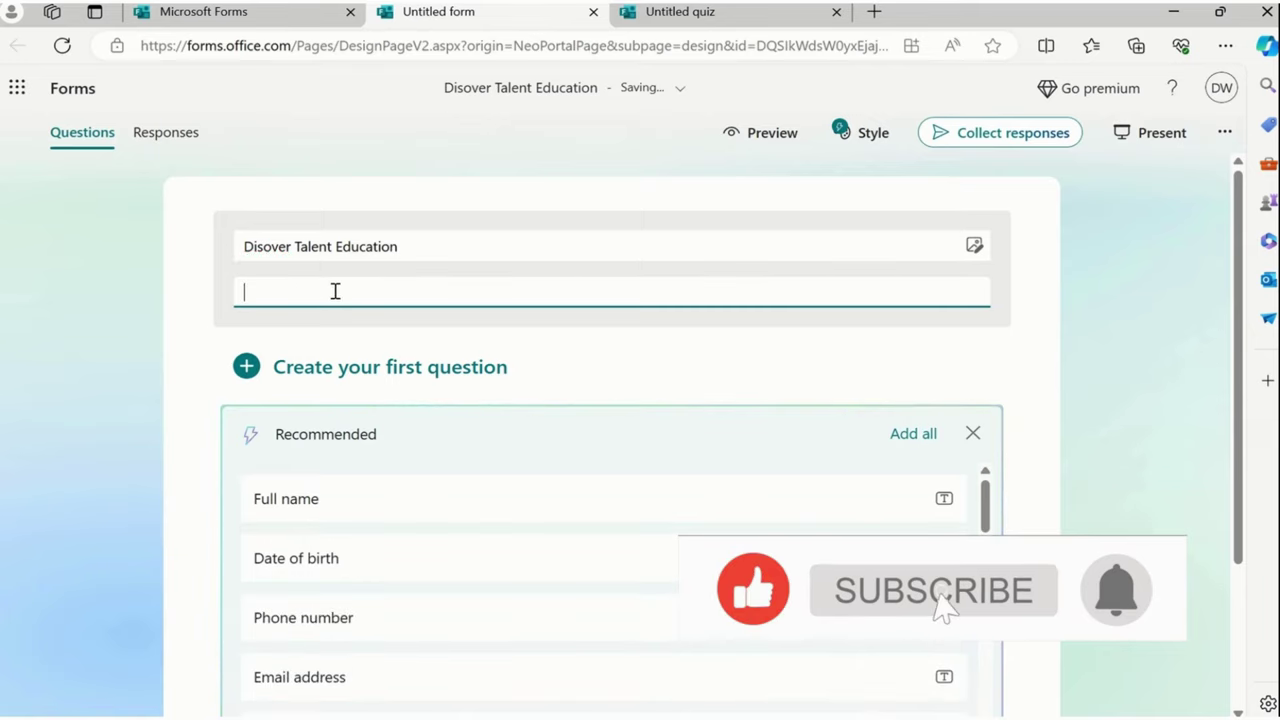
{"action": "type", "text": "To che"}
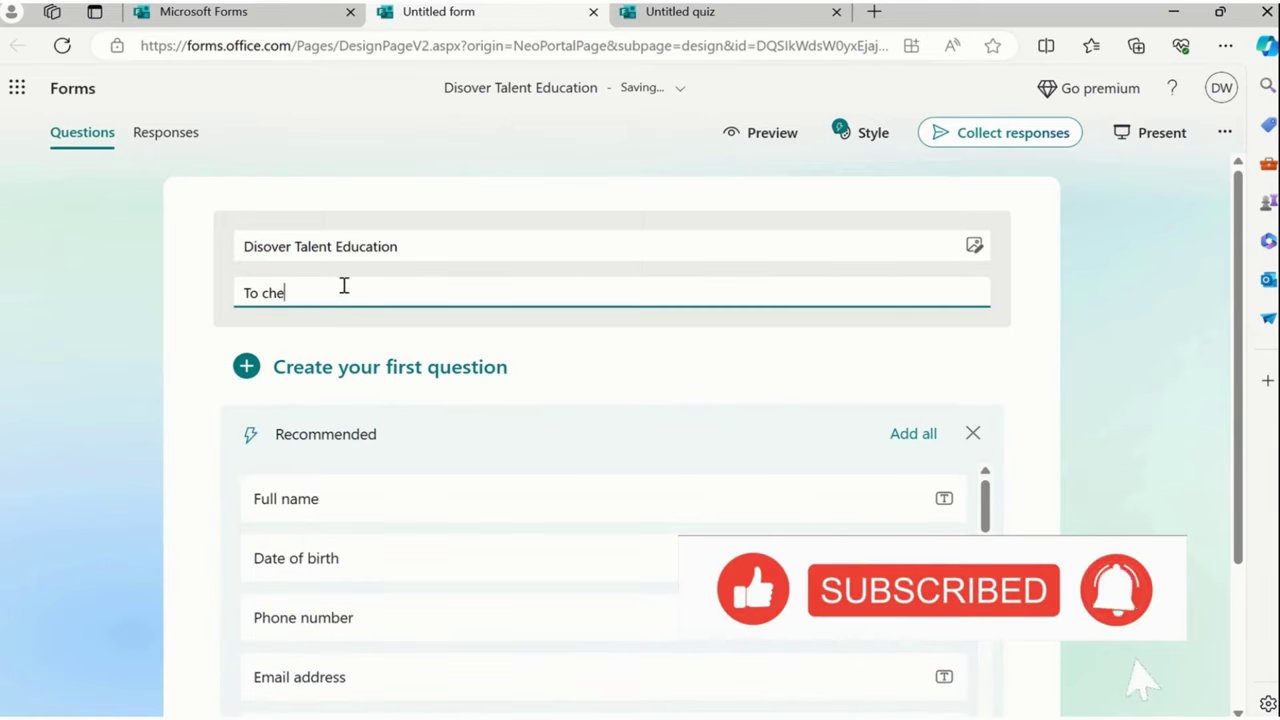
{"action": "type", "text": "ck "}
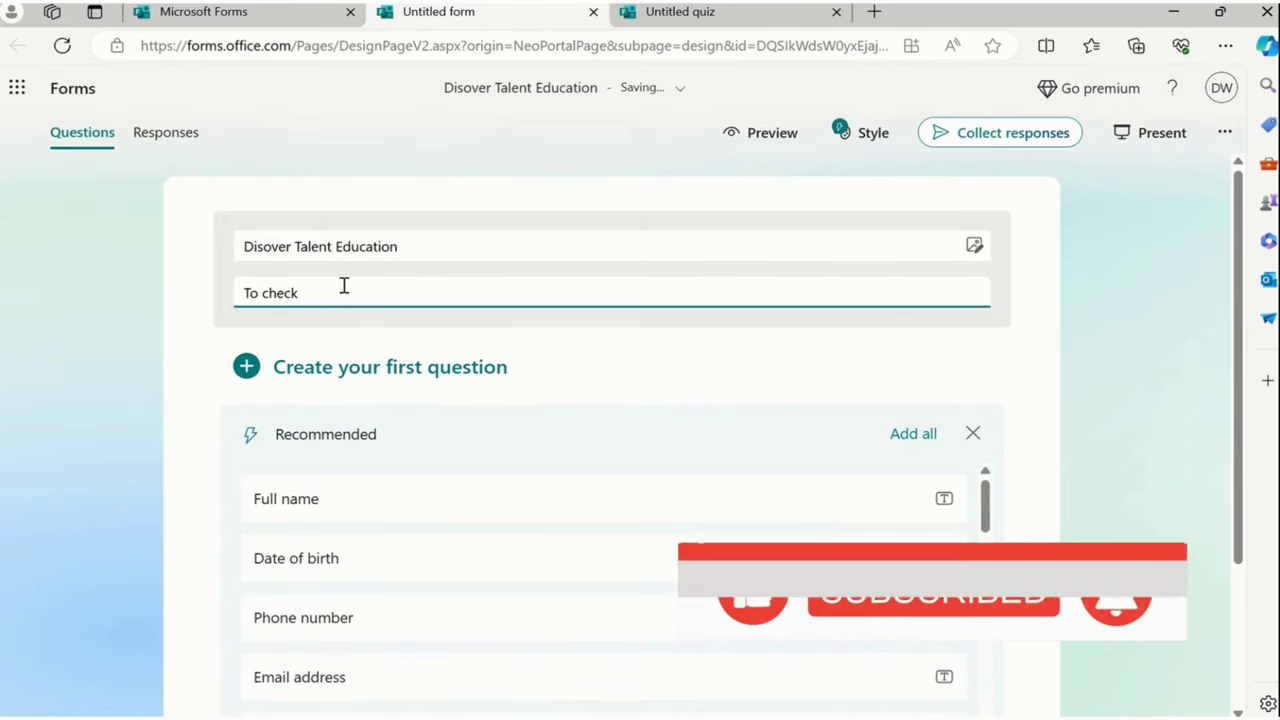
{"action": "type", "text": "school"}
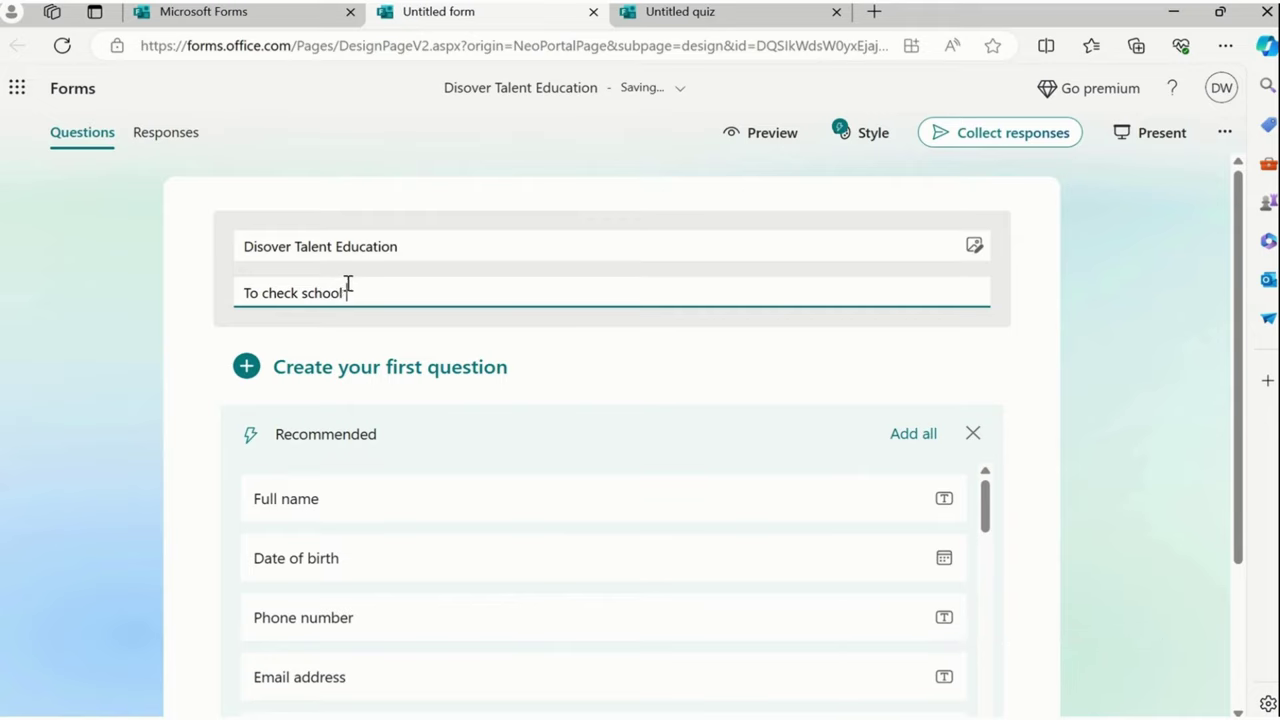
{"action": "type", "text": " students pu"}
{"action": "type", "text": "lse"}
- Add the recommended Full name and Email address questions to the form
{"action": "left_click", "coordinate": [91, 517]}
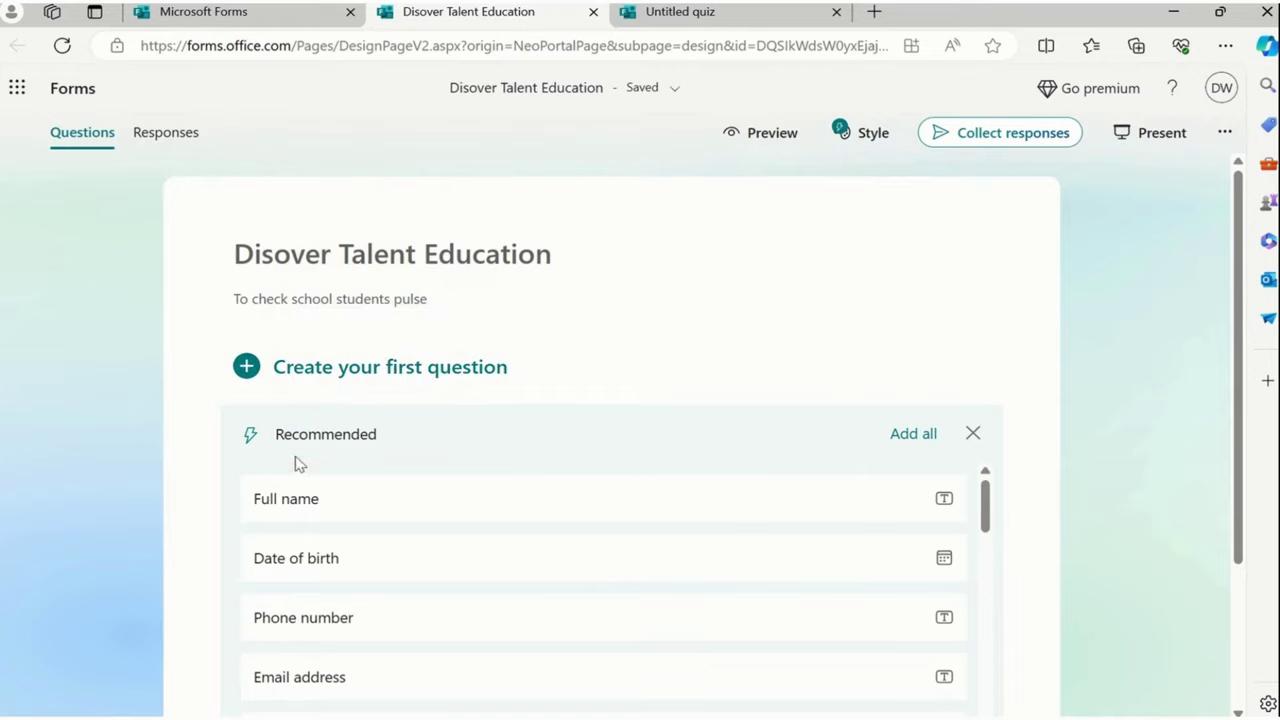
{"action": "scroll", "coordinate": [312, 615], "scroll_direction": "down", "scroll_amount": 1}
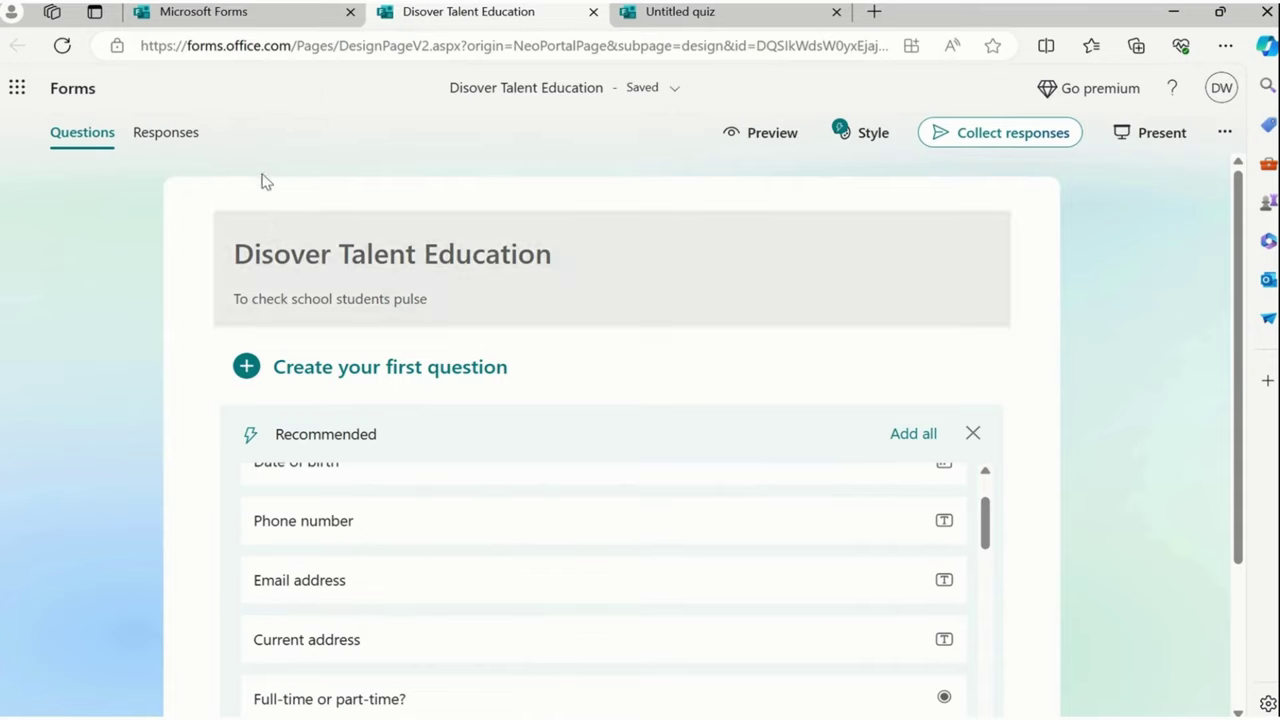
{"action": "scroll", "coordinate": [406, 566], "scroll_direction": "up", "scroll_amount": 1}
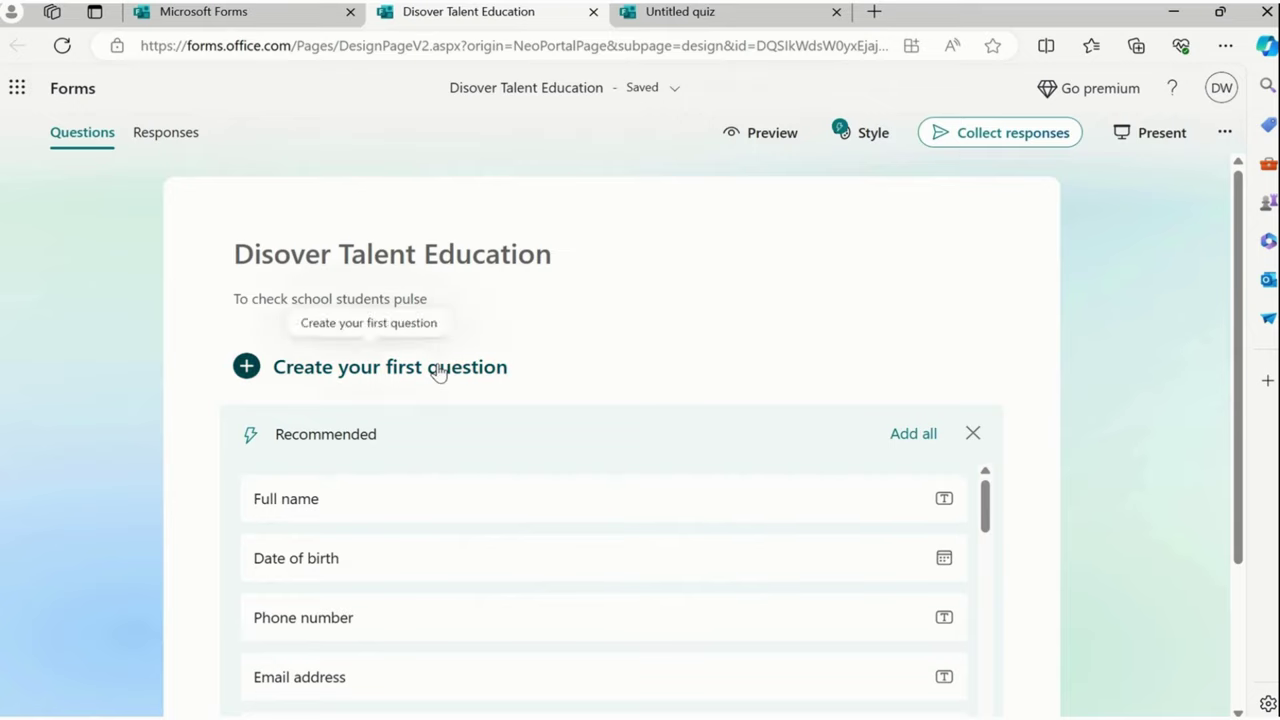
{"action": "left_click", "coordinate": [391, 520]}
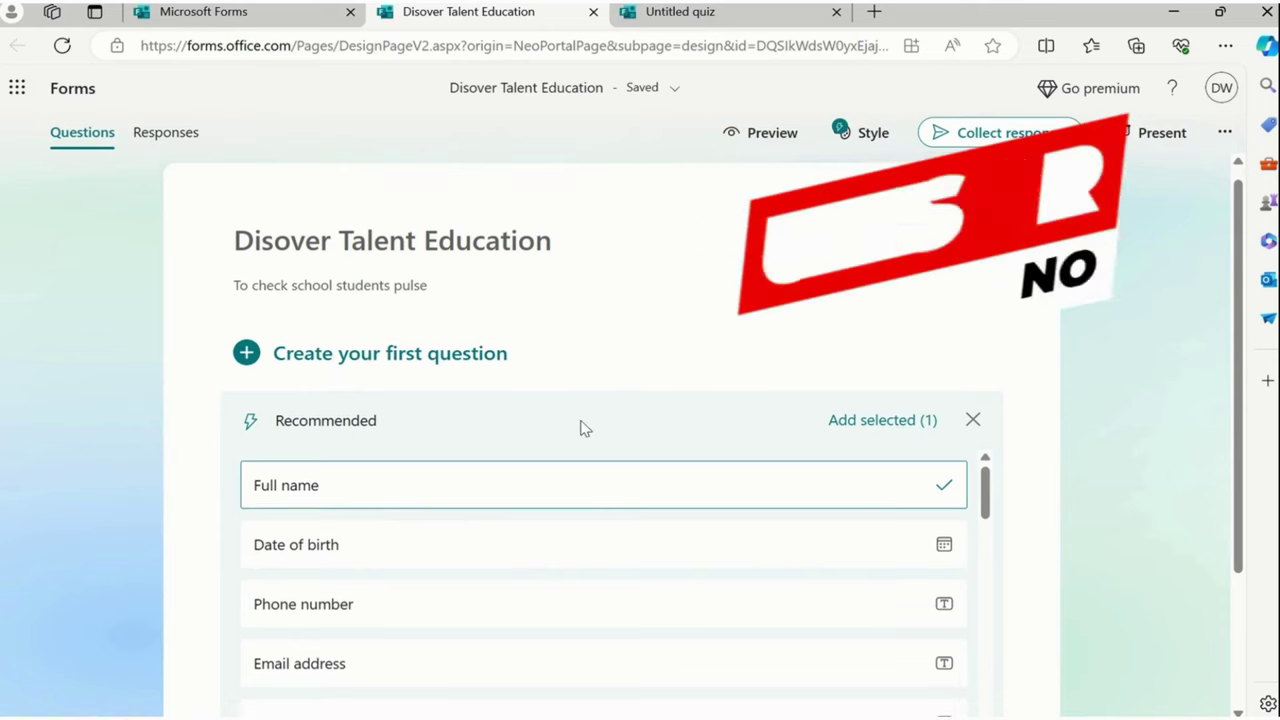
{"action": "scroll", "coordinate": [449, 476], "scroll_direction": "down", "scroll_amount": 2}
{"action": "left_click", "coordinate": [449, 494]}
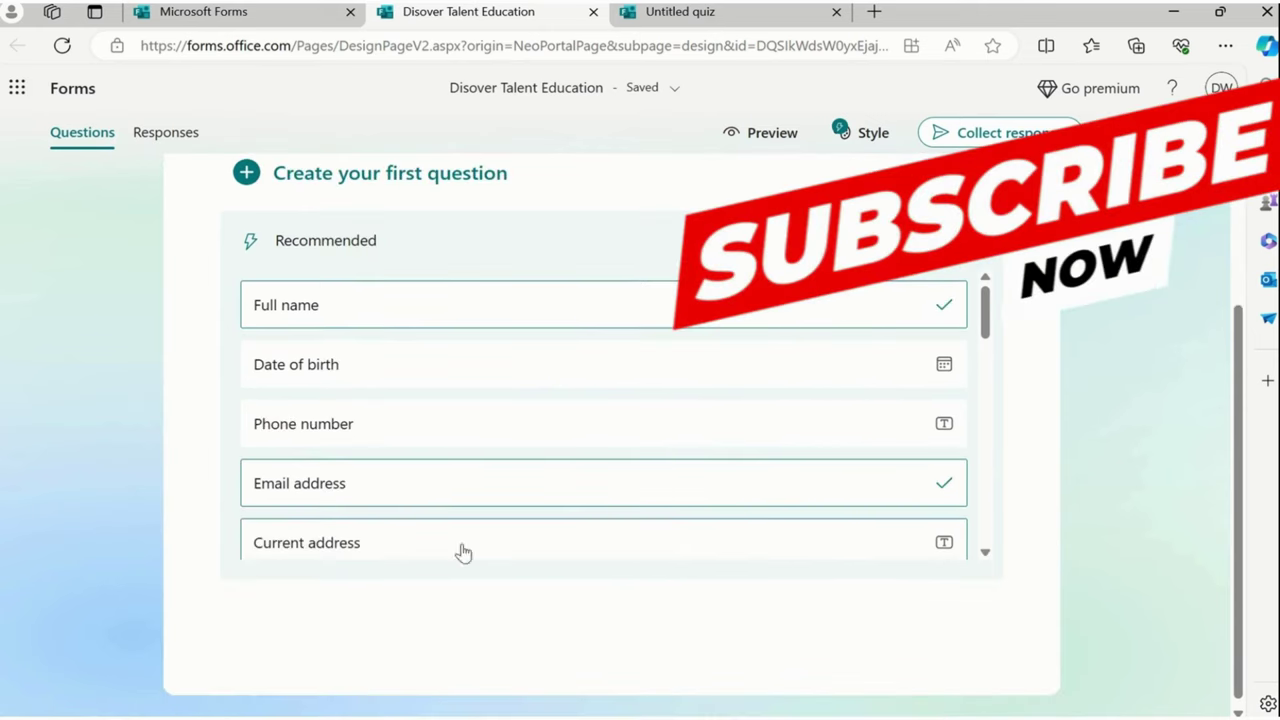
{"action": "scroll", "coordinate": [894, 510], "scroll_direction": "up", "scroll_amount": 1}
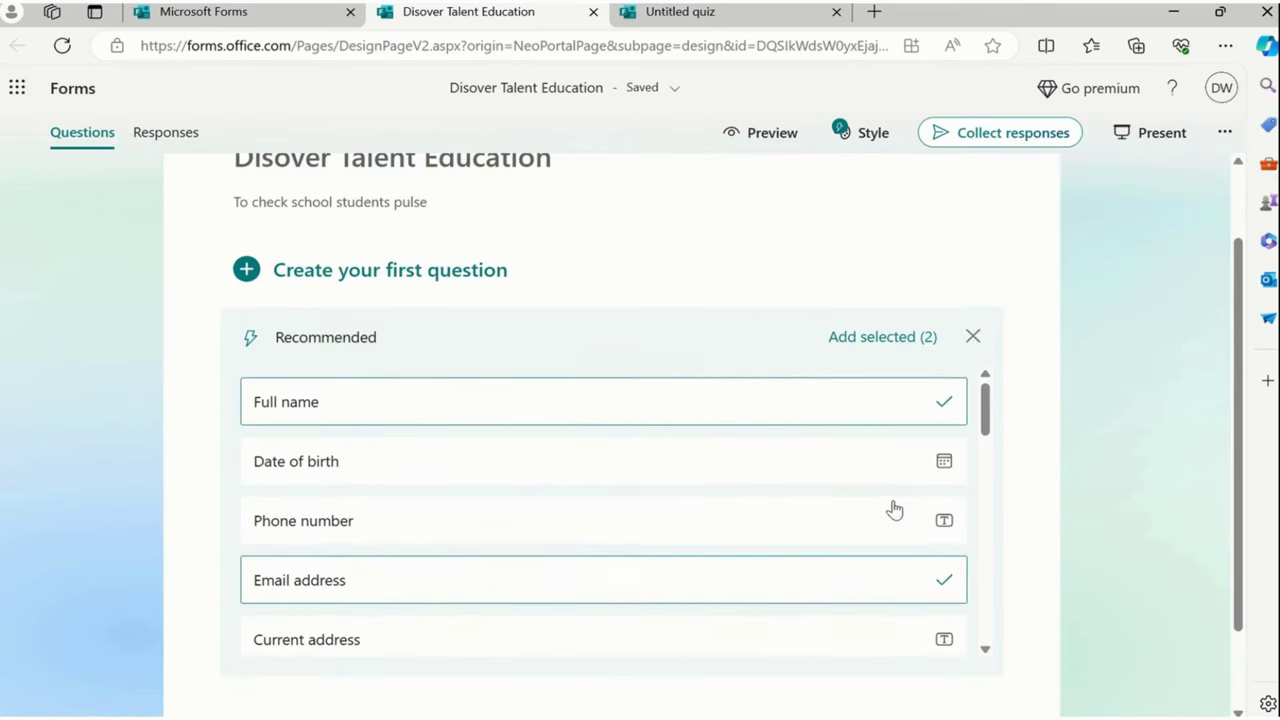
{"action": "left_click", "coordinate": [848, 340]}
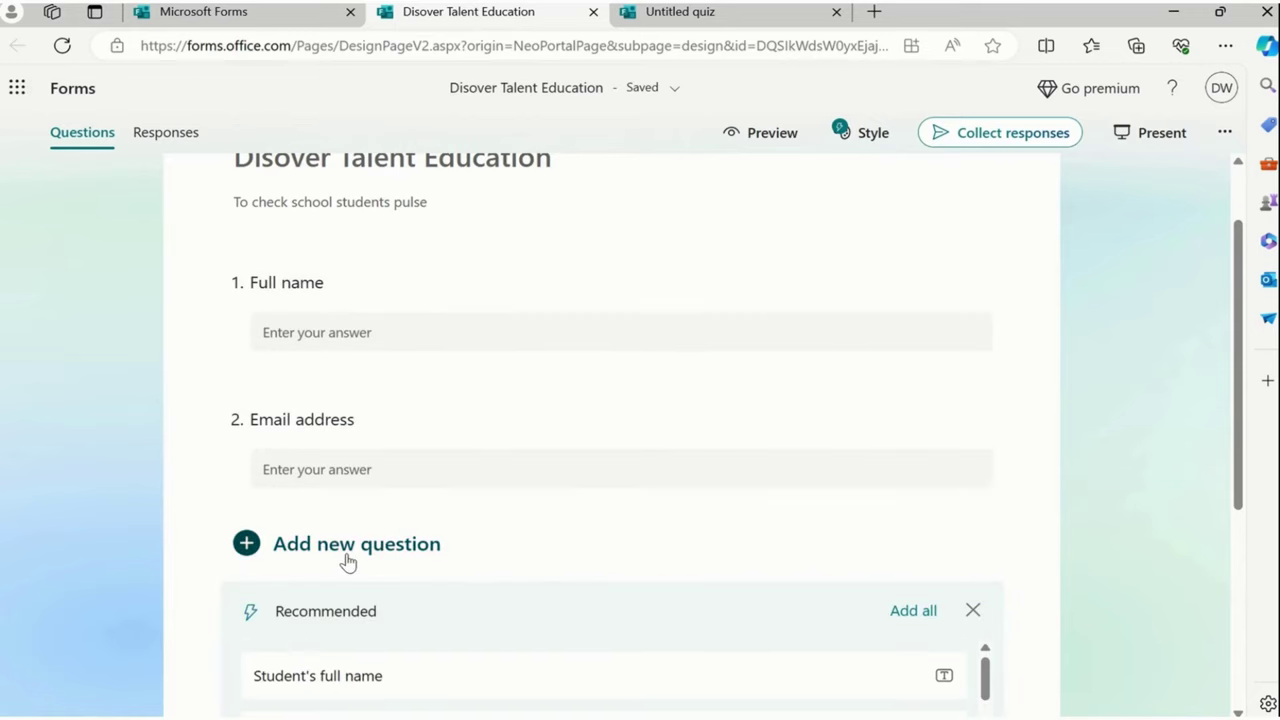
- Add a new text question as question 3
{"action": "left_click", "coordinate": [346, 558]}
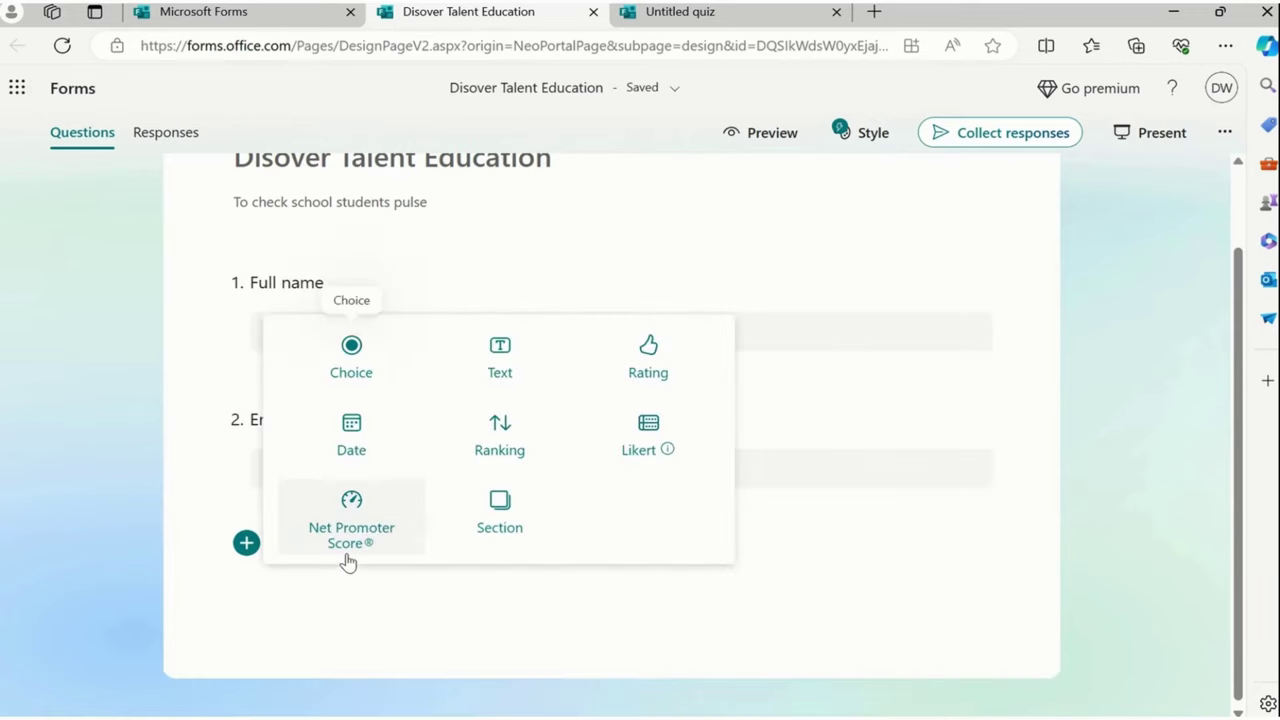
{"action": "left_click", "coordinate": [517, 379]}
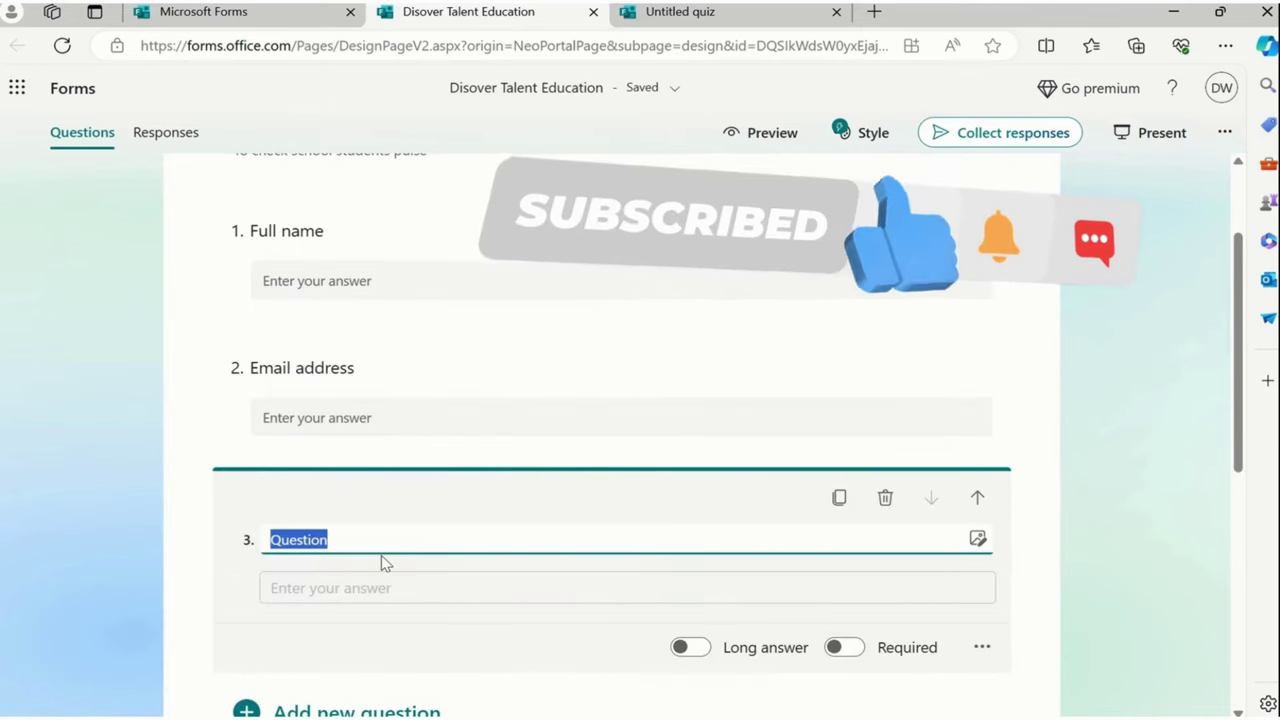
{"action": "left_click", "coordinate": [381, 555]}
{"action": "double_click", "coordinate": [275, 540]}
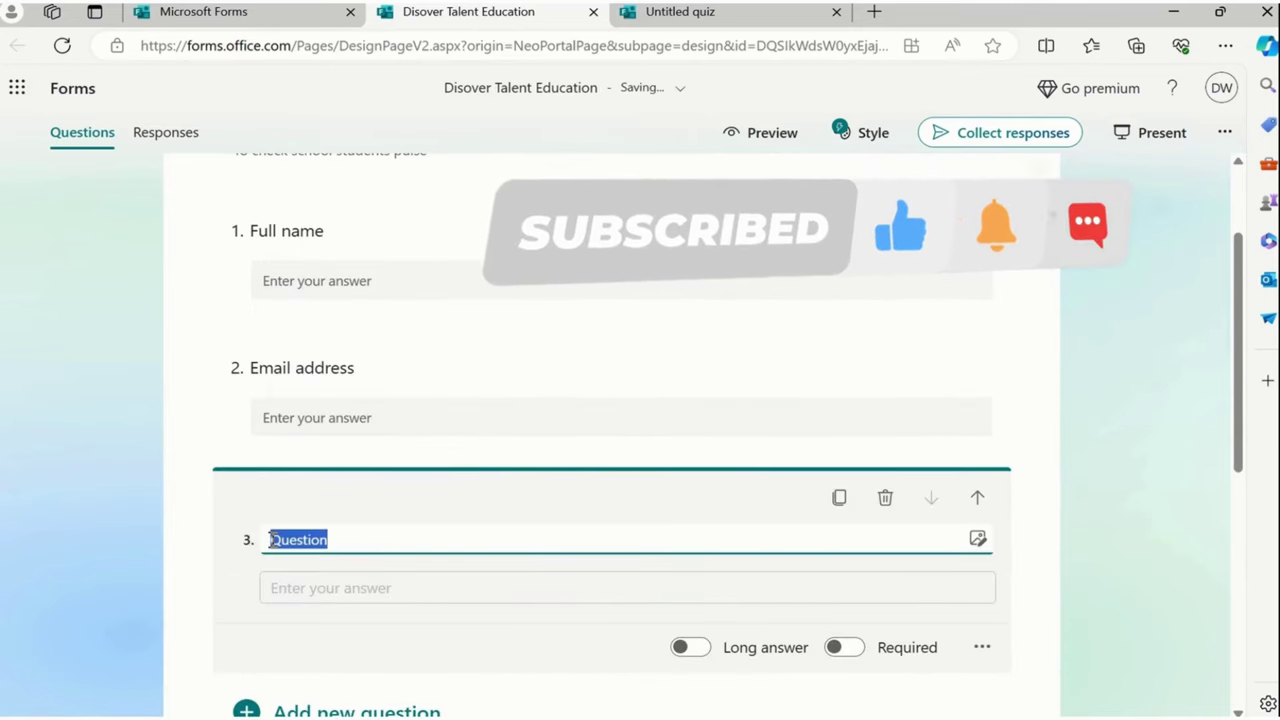
{"action": "left_click", "coordinate": [402, 549]}
{"action": "key", "text": "alt+Tab"}
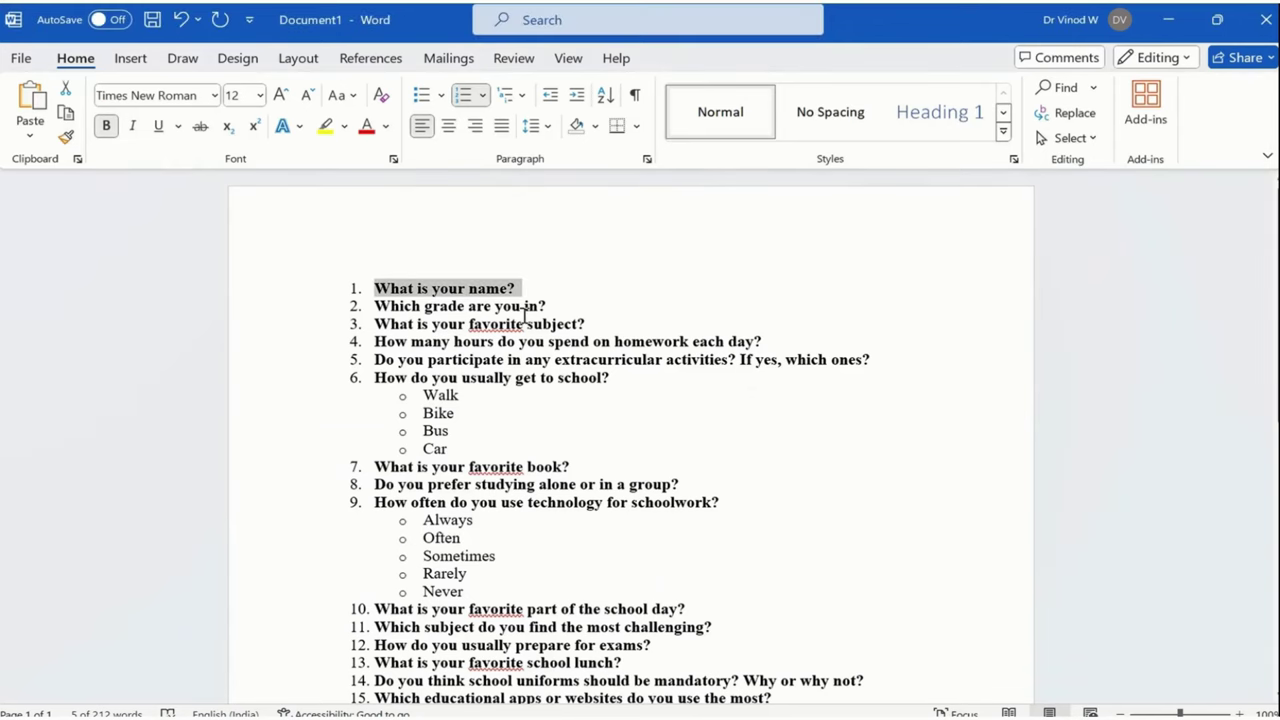
{"action": "key", "text": "alt+Tab"}
- Title it 'What is your name?' in plain text without numbering, and make it required
{"action": "double_click", "coordinate": [305, 539]}
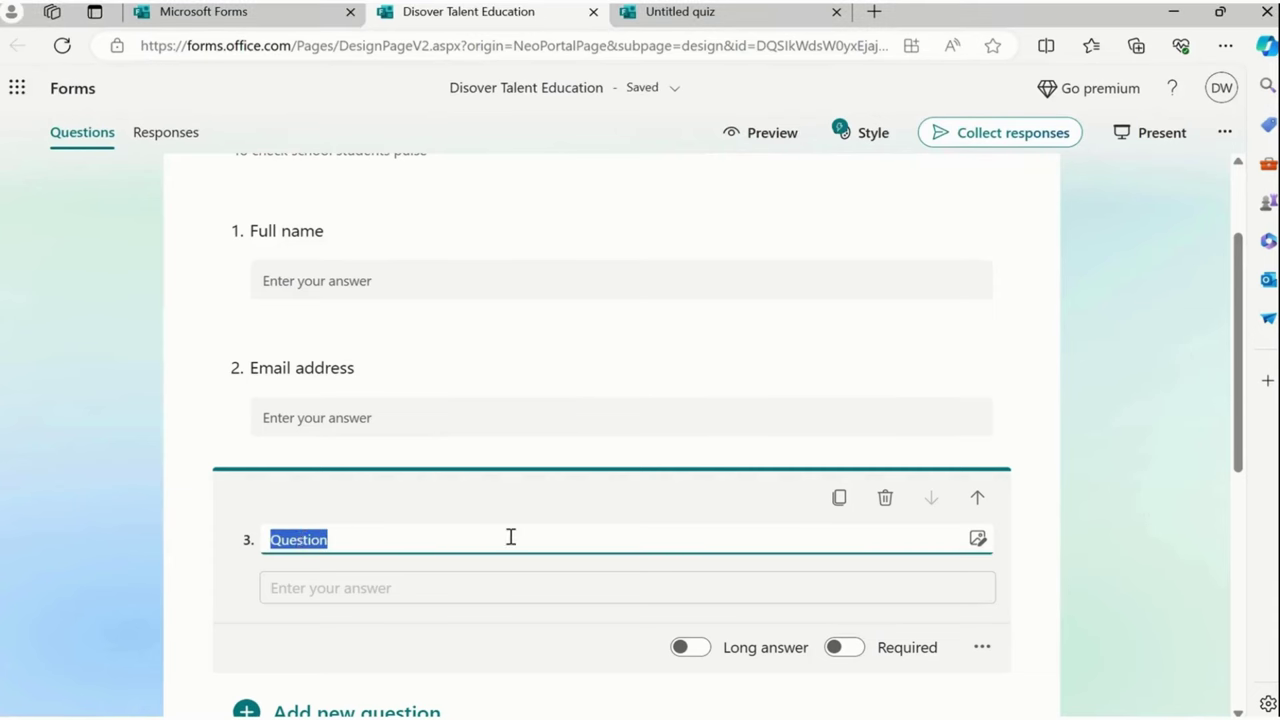
{"action": "type", "text": "1. What is your name?"}
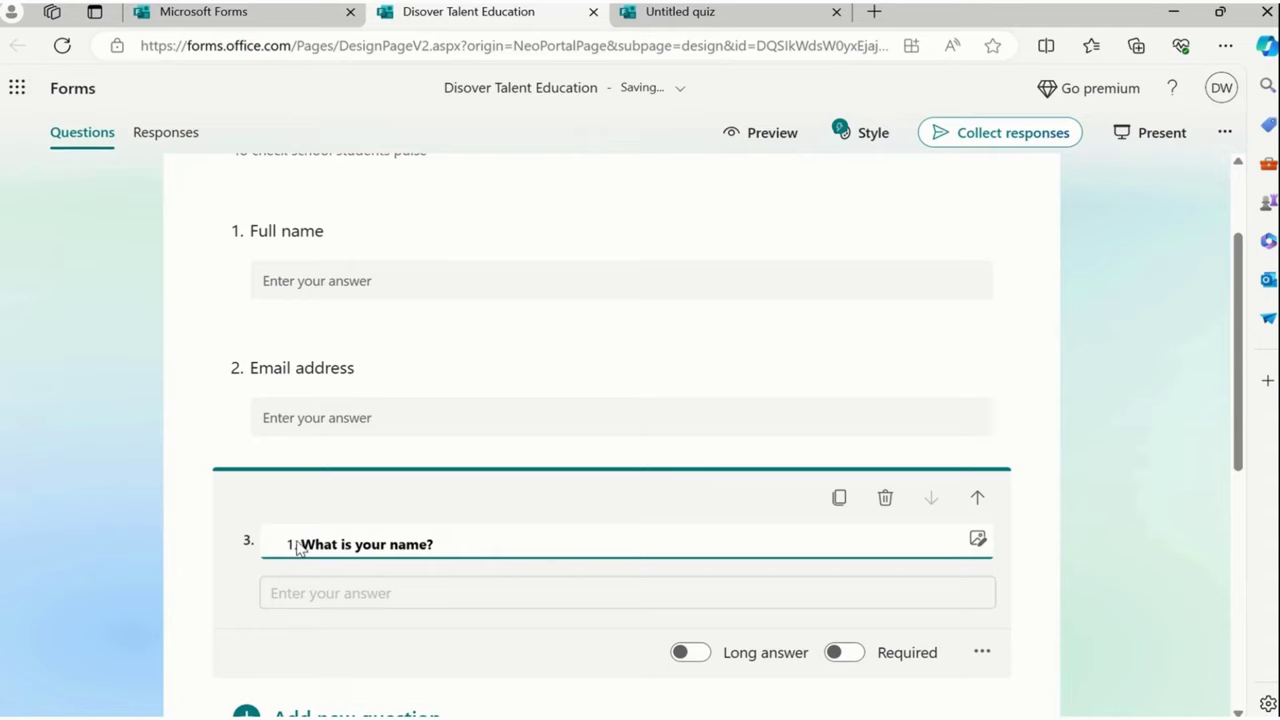
{"action": "key", "text": "Home"}
{"action": "key", "text": "BackSpace"}
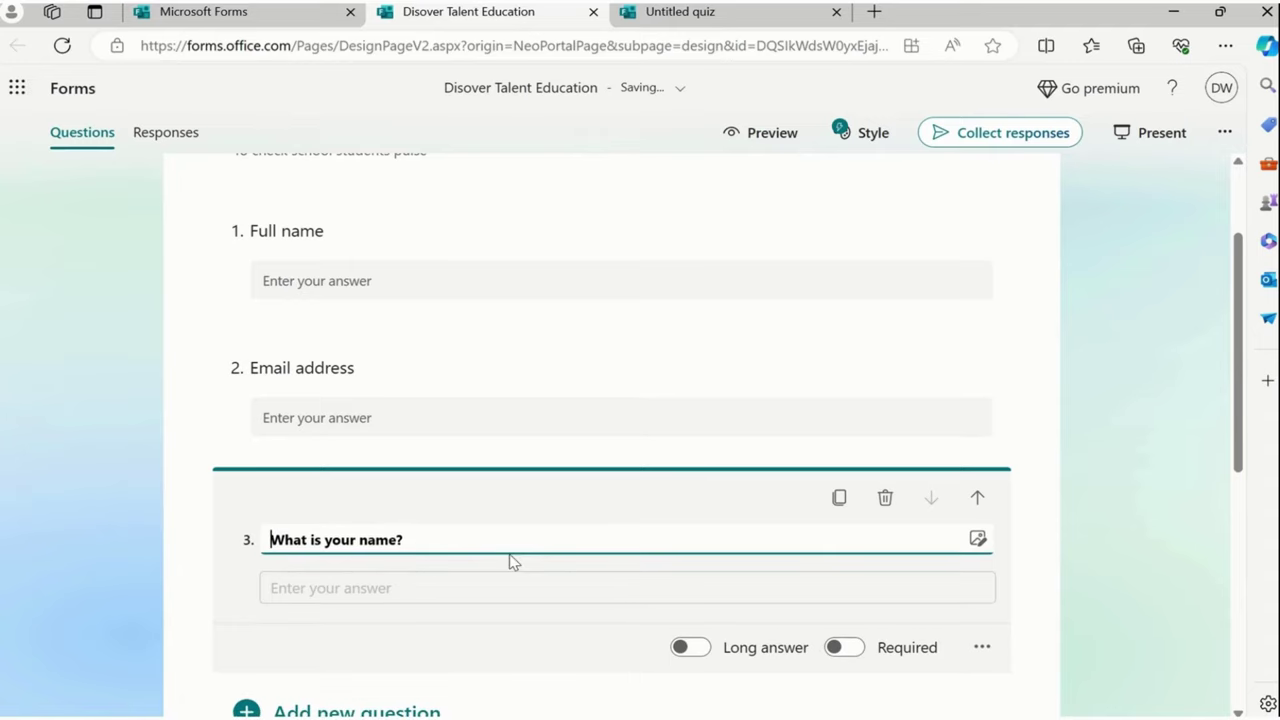
{"action": "key", "text": "shift+End"}
{"action": "key", "text": "ctrl+b"}
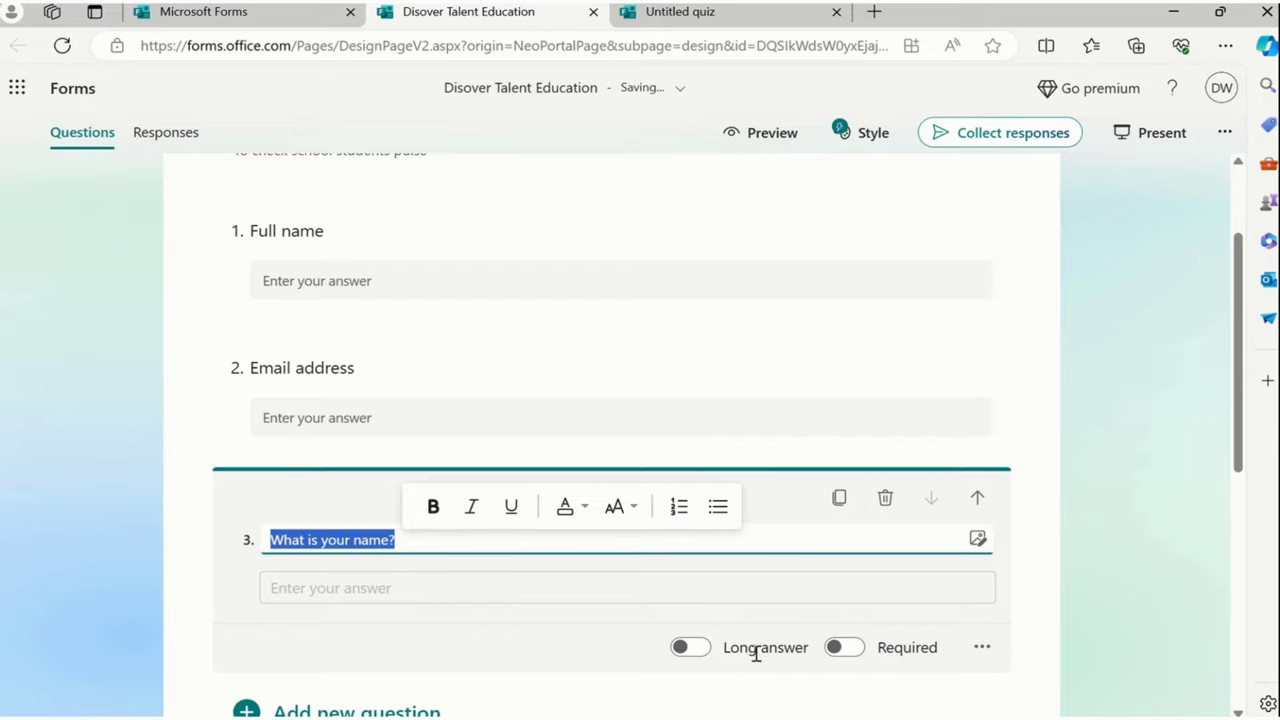
{"action": "left_click", "coordinate": [866, 649]}
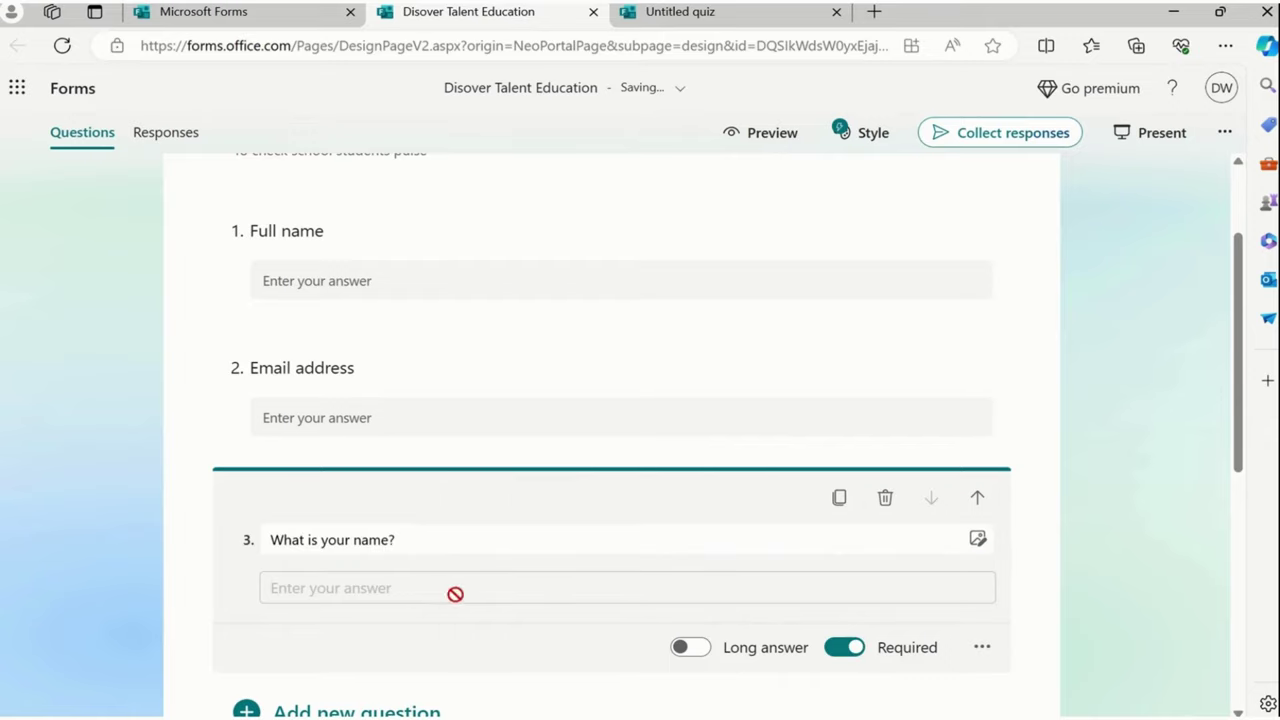
{"action": "scroll", "coordinate": [710, 512], "scroll_direction": "down", "scroll_amount": 2}
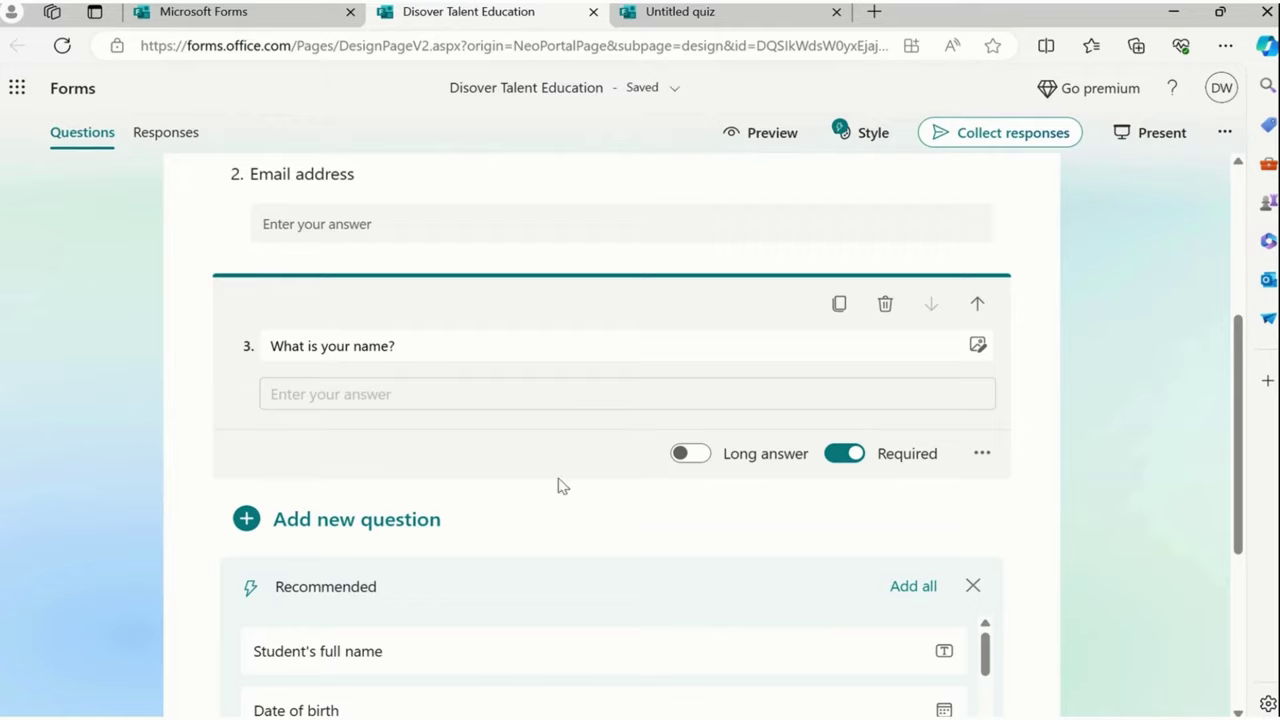
- Delete the Full name question, leaving Email address and 'What is your name?'
{"action": "scroll", "coordinate": [400, 470], "scroll_direction": "up", "scroll_amount": 1}
{"action": "scroll", "coordinate": [410, 460], "scroll_direction": "up", "scroll_amount": 2}
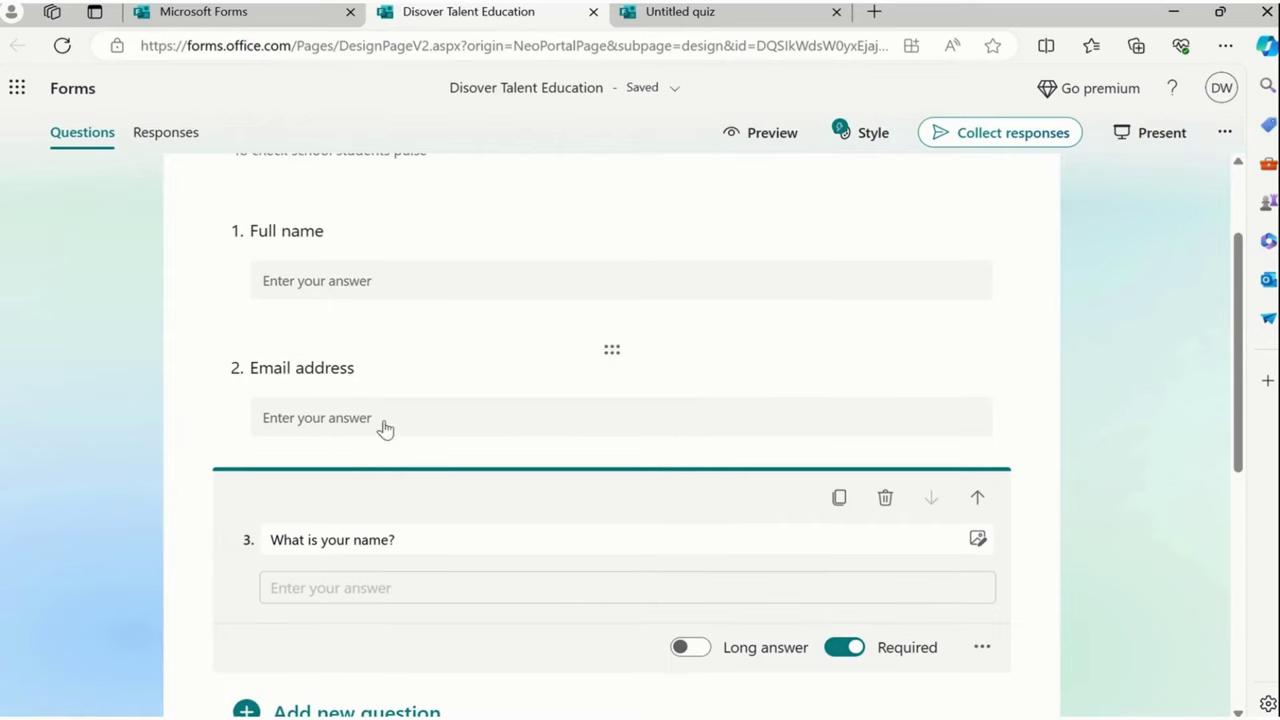
{"action": "left_click", "coordinate": [369, 548]}
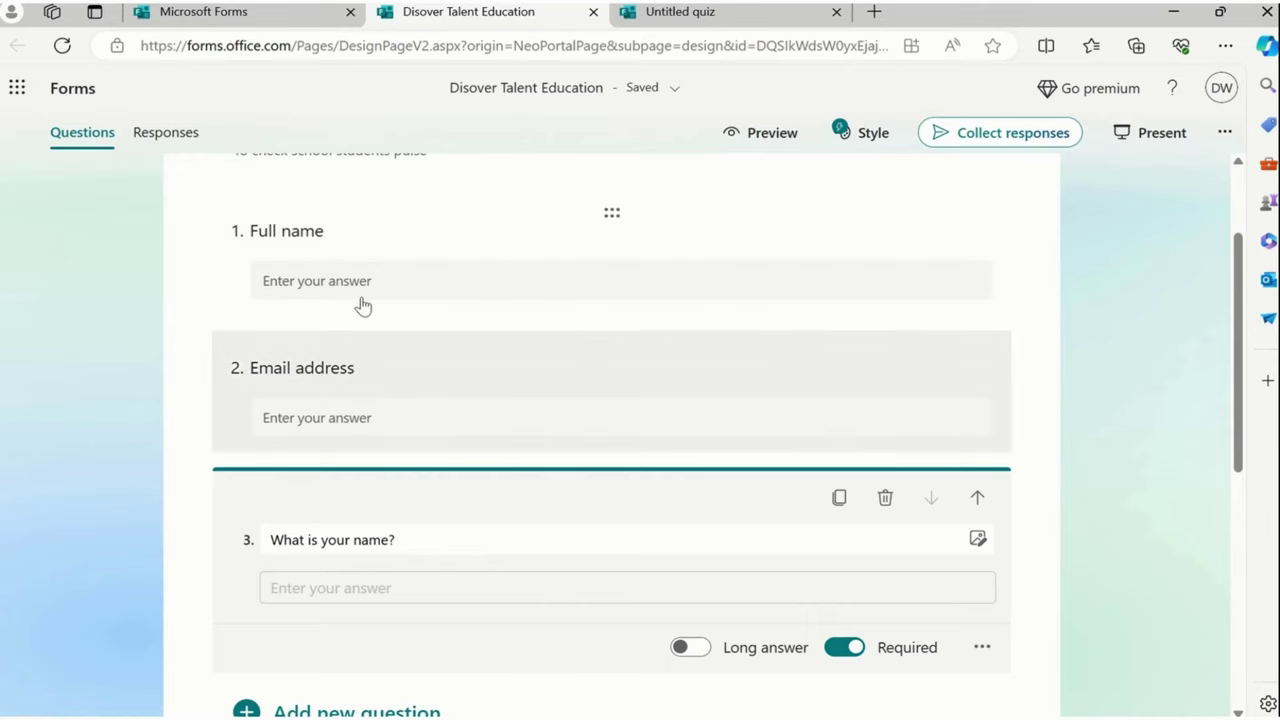
{"action": "left_click", "coordinate": [391, 246]}
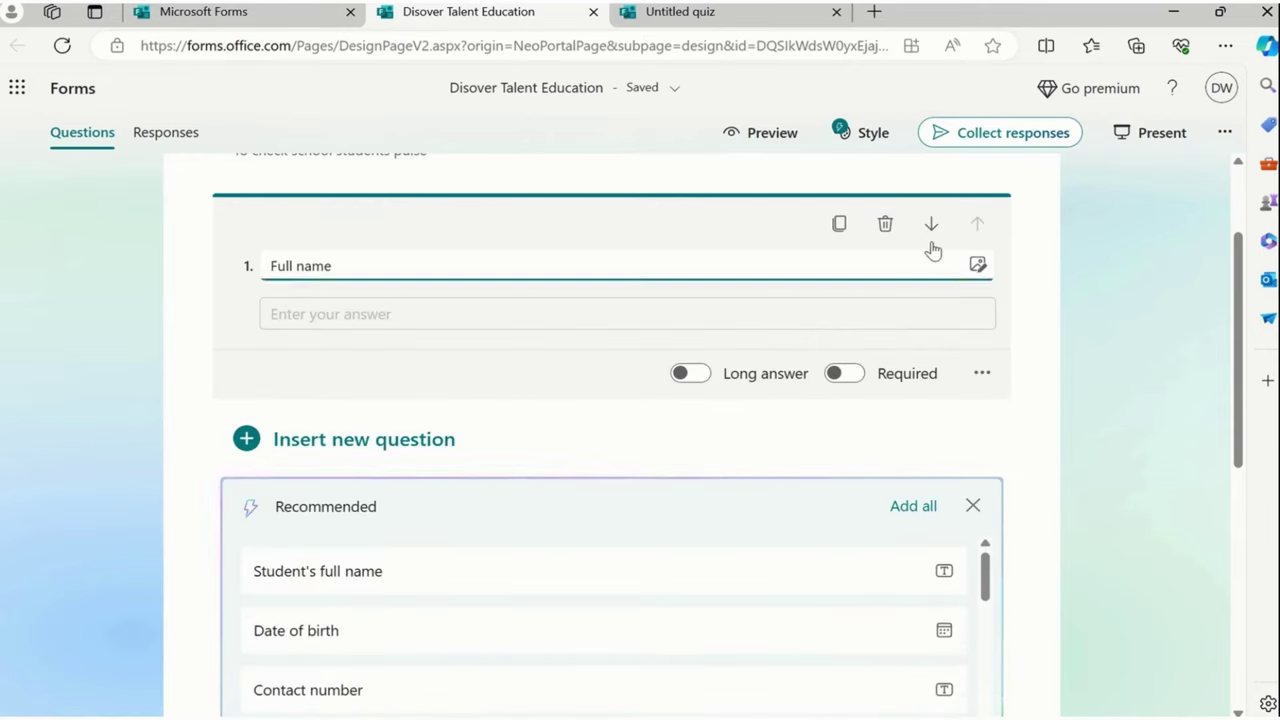
{"action": "left_click", "coordinate": [893, 230]}
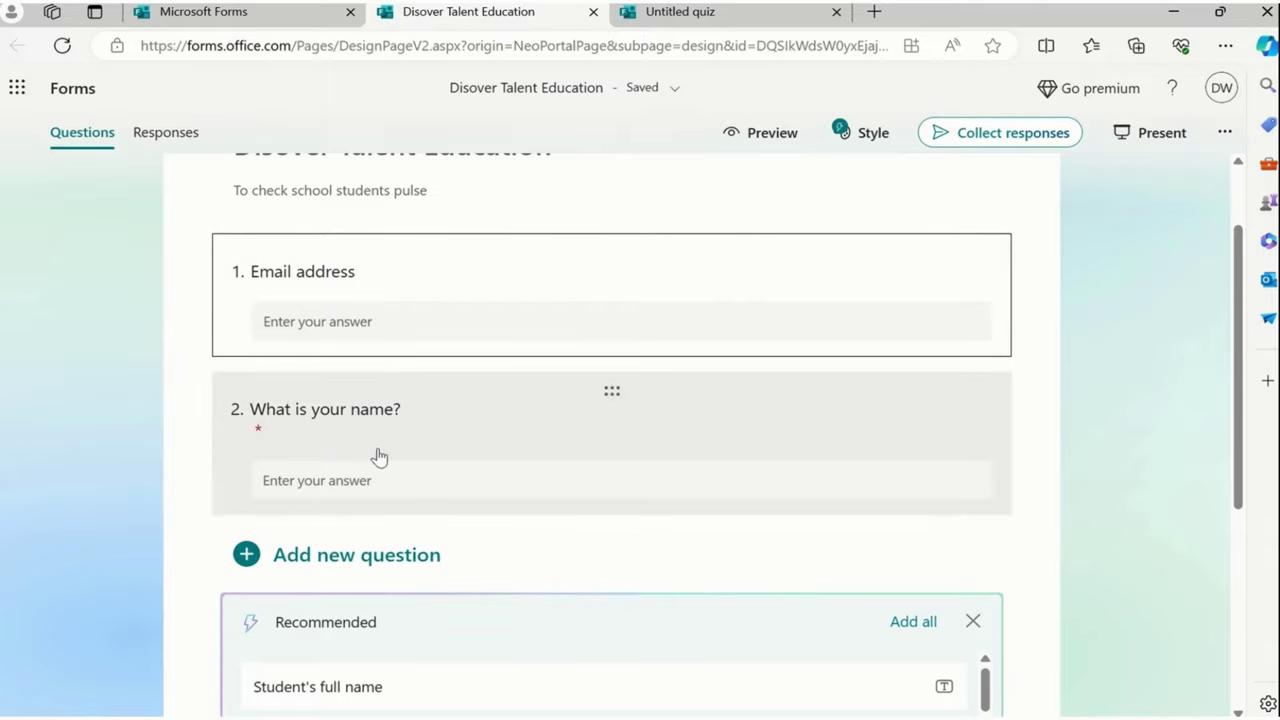
{"action": "scroll", "coordinate": [389, 571], "scroll_direction": "down", "scroll_amount": 1}
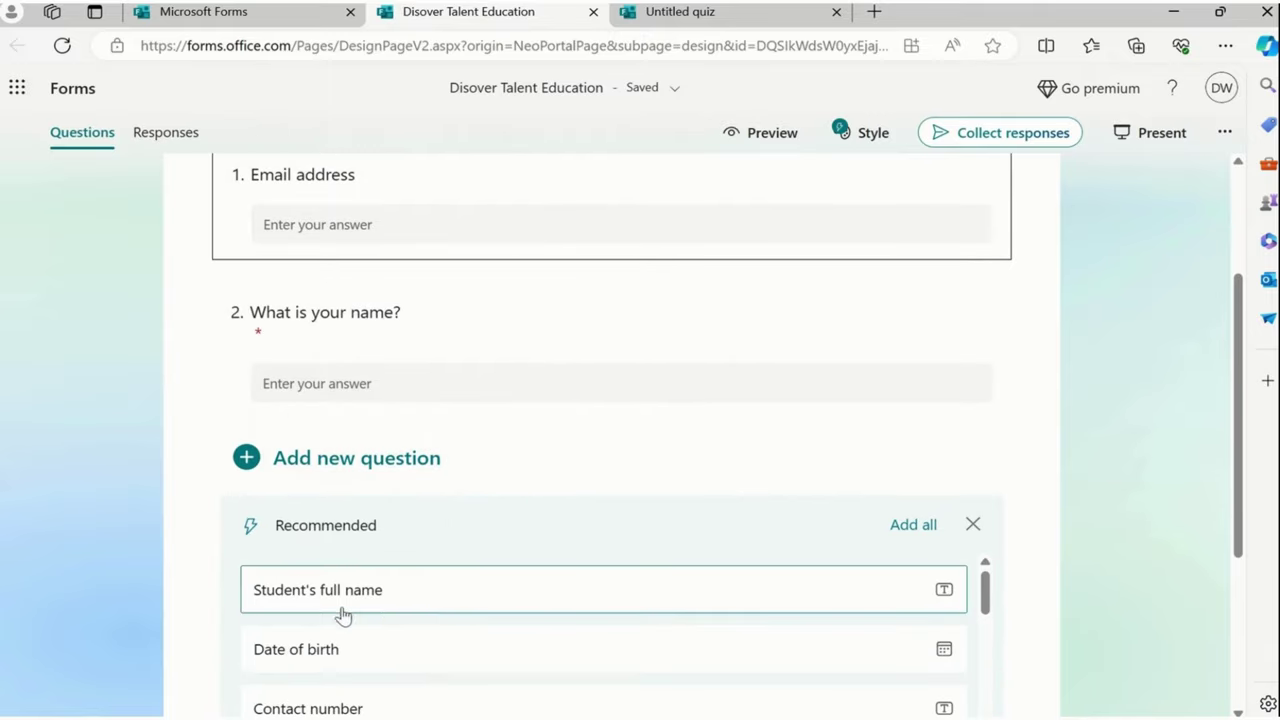
{"action": "scroll", "coordinate": [345, 605], "scroll_direction": "down", "scroll_amount": 1}
{"action": "scroll", "coordinate": [360, 610], "scroll_direction": "down", "scroll_amount": 2}
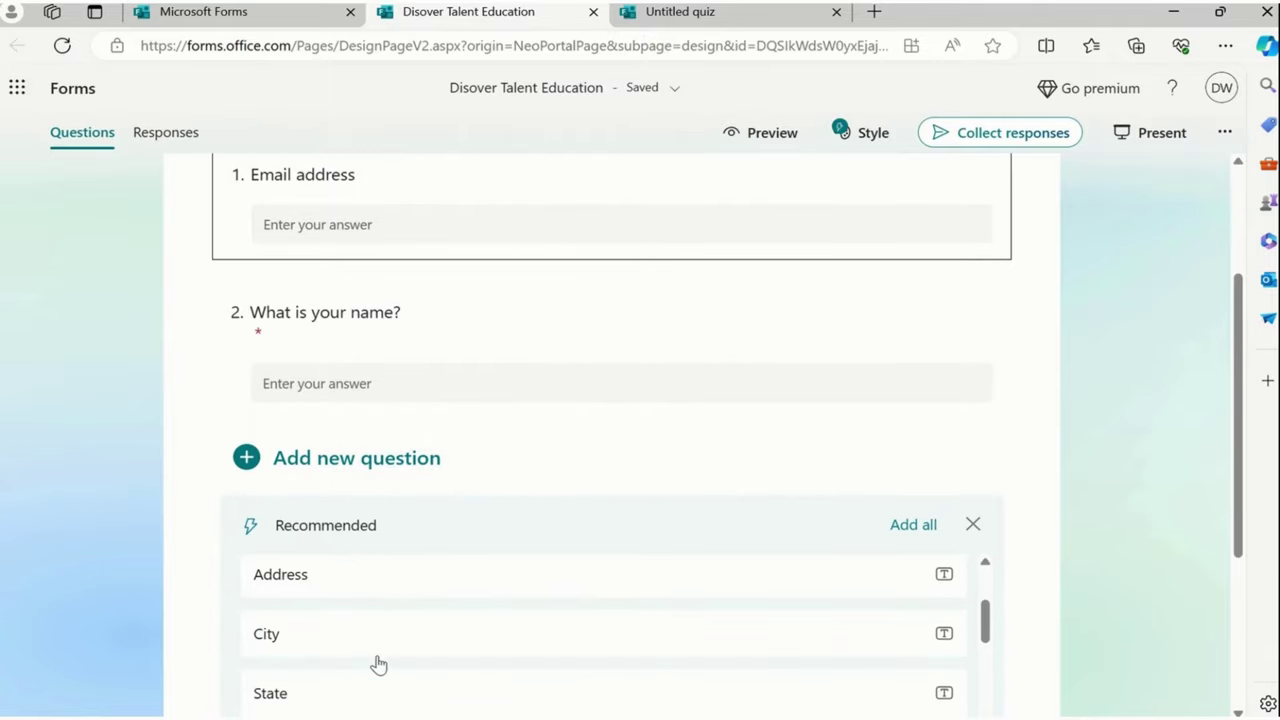
{"action": "key", "text": "super+Tab"}
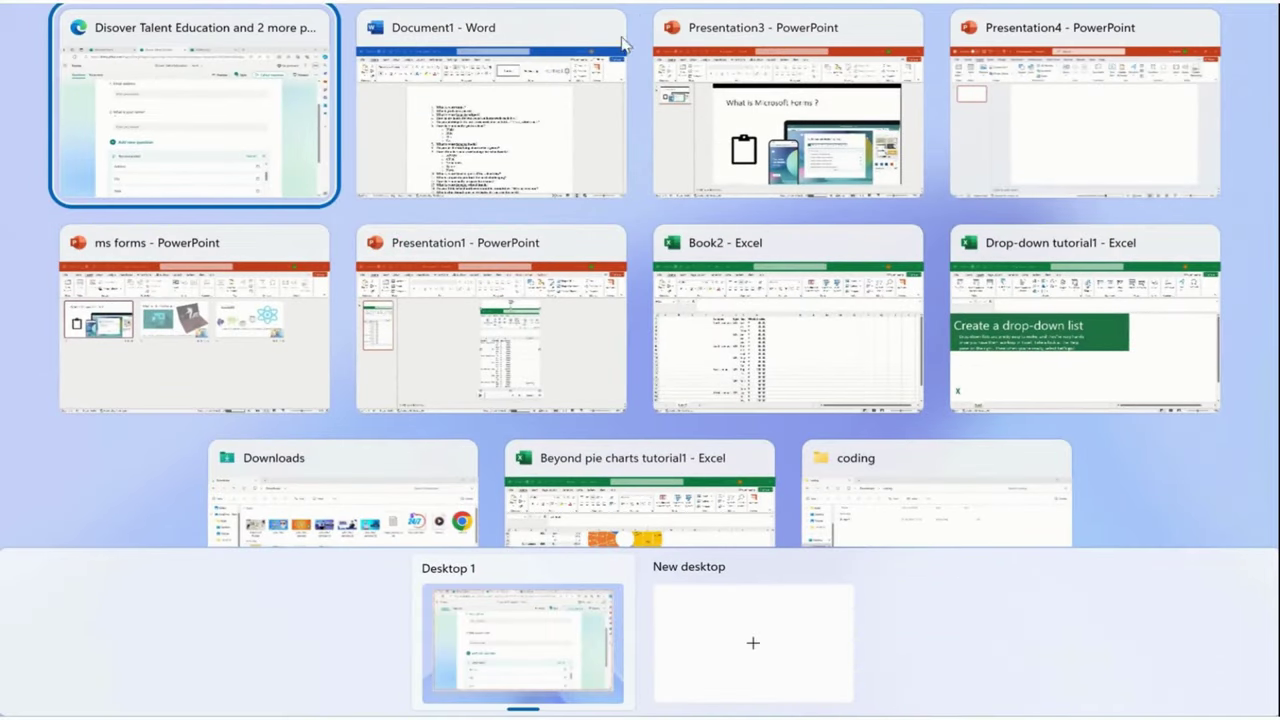
- Copy 'Which grade are you in?' from the Word list and return to the form
{"action": "left_click", "coordinate": [587, 95]}
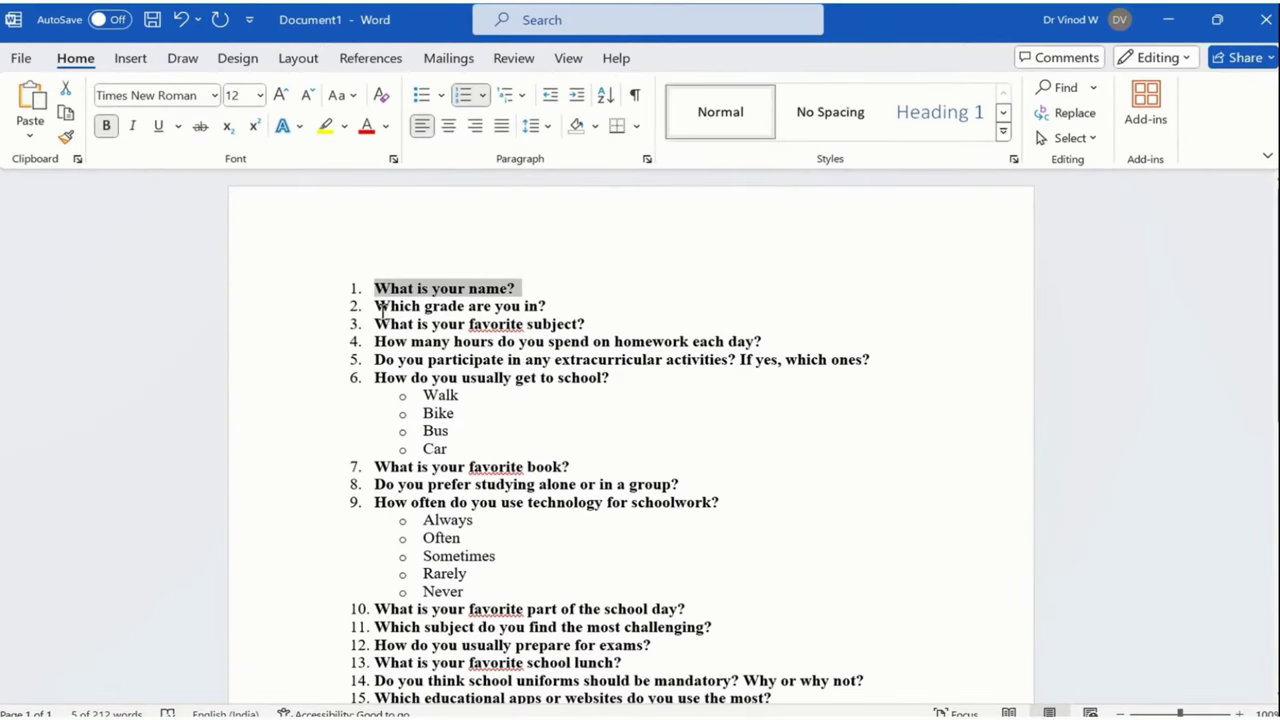
{"action": "left_click_drag", "start_coordinate": [376, 308], "coordinate": [550, 310]}
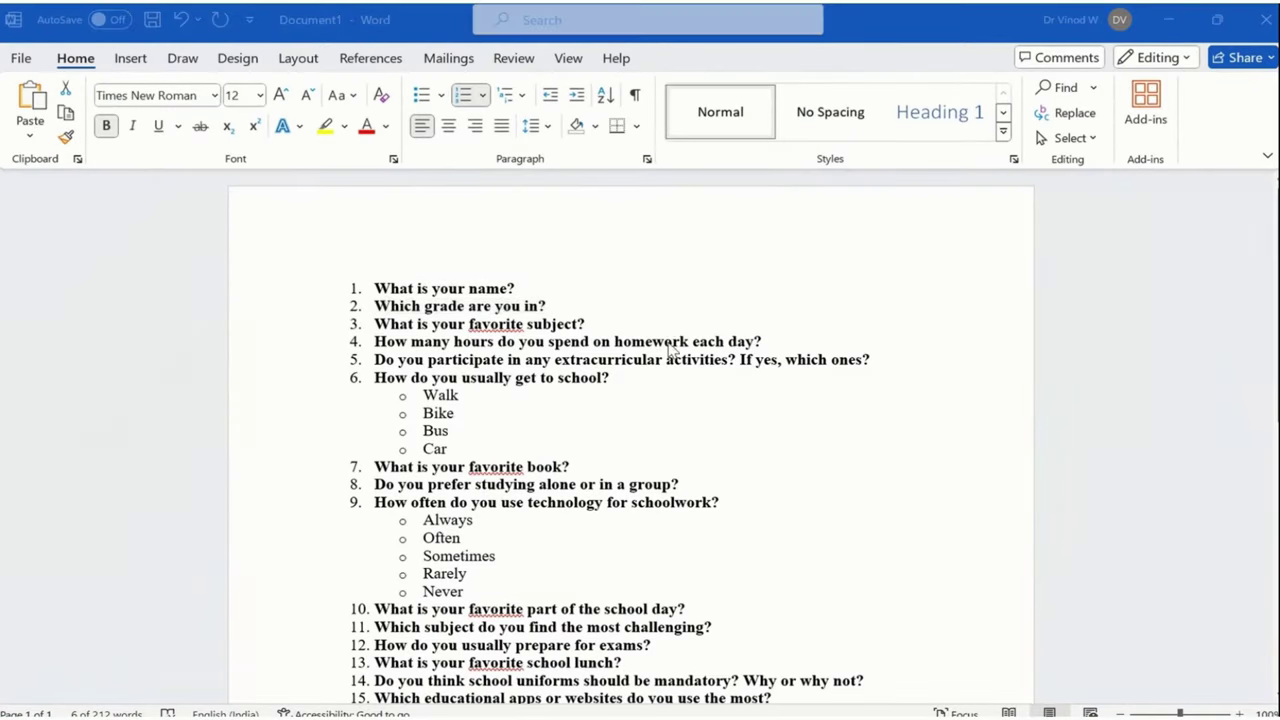
{"action": "key", "text": "super+Tab"}
{"action": "left_click", "coordinate": [536, 200]}
{"action": "left_click", "coordinate": [347, 460]}
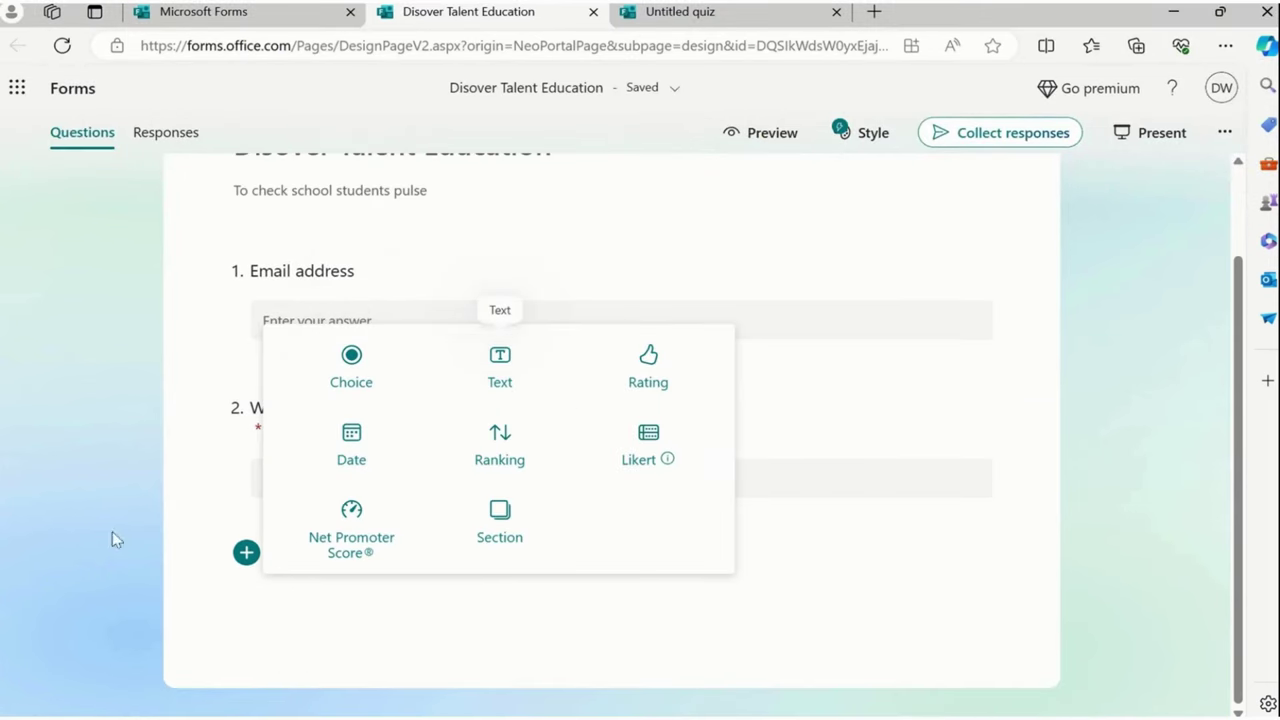
- Add text question 3 'Which grade are you in?', unbolded and without the '1. ' prefix
{"action": "left_click", "coordinate": [37, 551]}
{"action": "left_click", "coordinate": [362, 556]}
{"action": "mouse_move", "coordinate": [647, 446]}
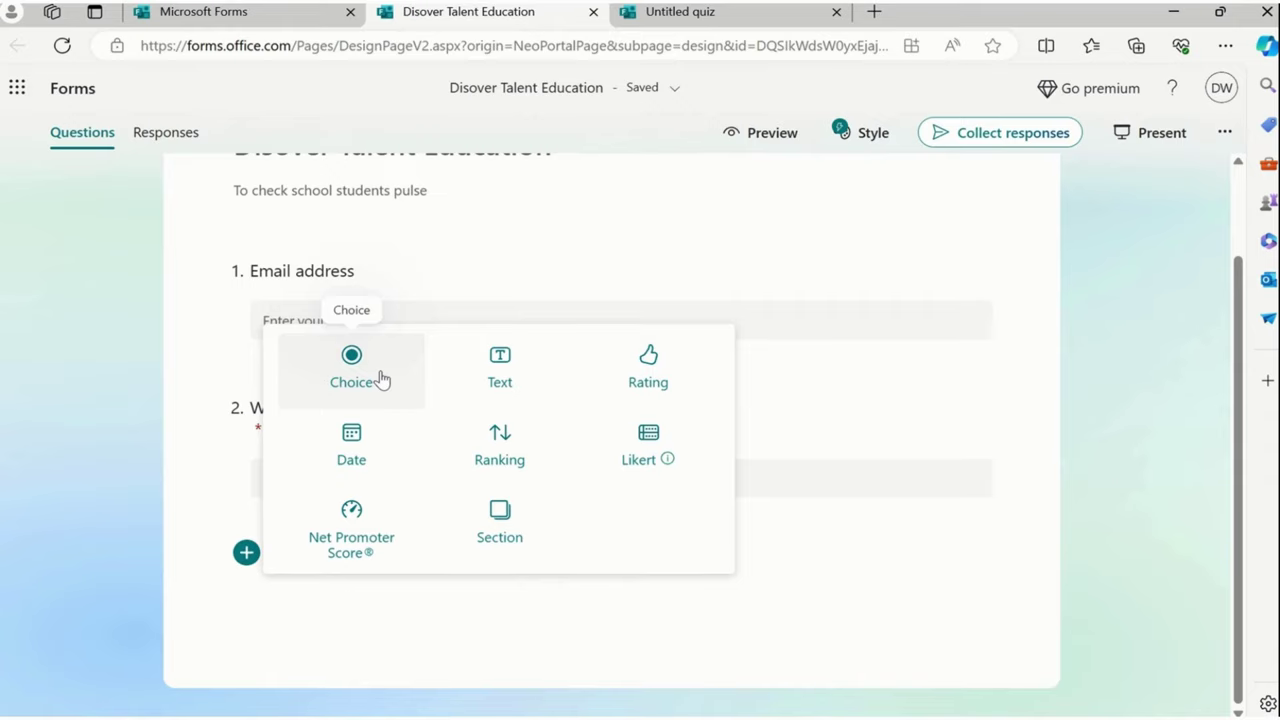
{"action": "left_click", "coordinate": [477, 385]}
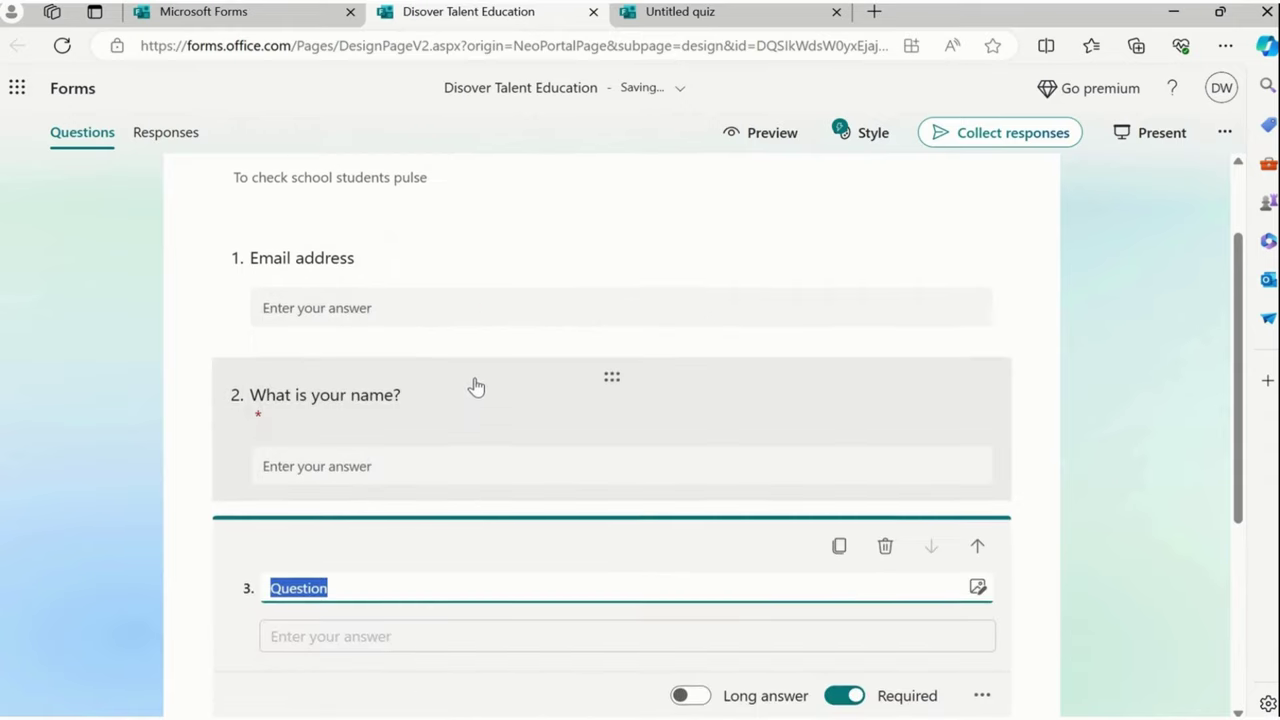
{"action": "type", "text": "1. Which grade are you in?"}
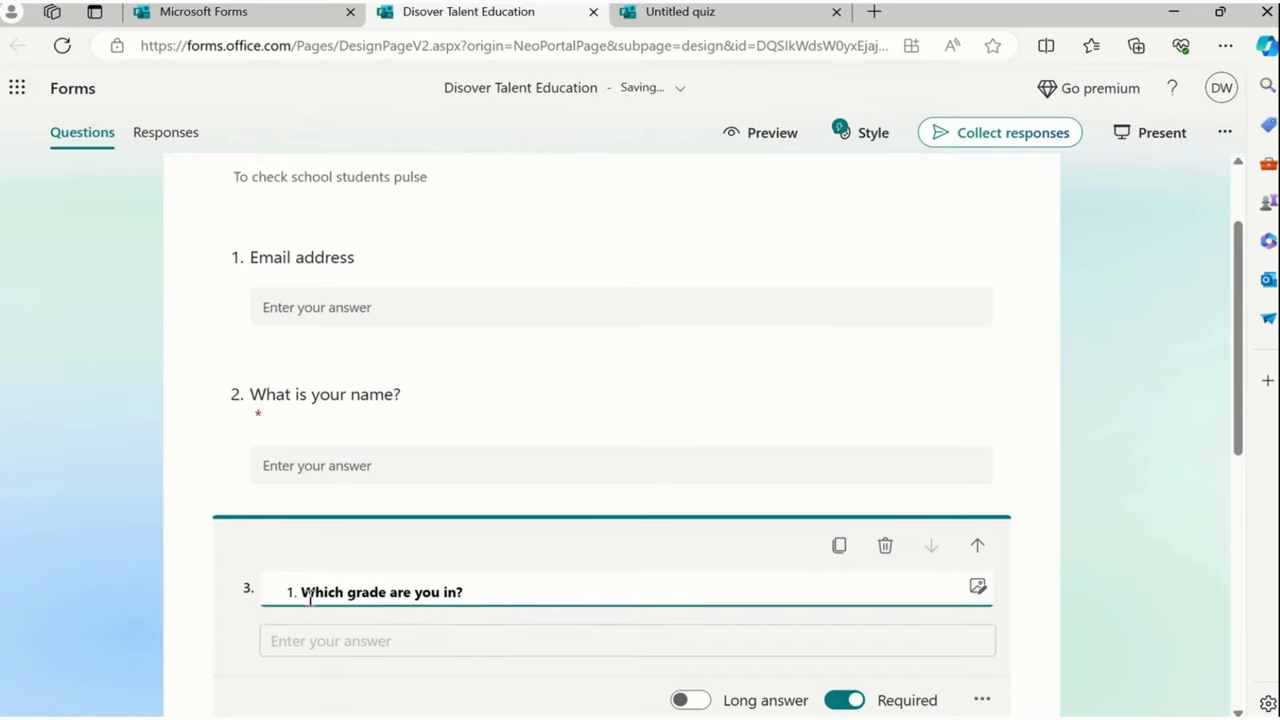
{"action": "left_click", "coordinate": [301, 592]}
{"action": "key", "text": "BackSpace"}
{"action": "key", "text": "BackSpace"}
{"action": "key", "text": "BackSpace"}
{"action": "key", "text": "ctrl+a"}
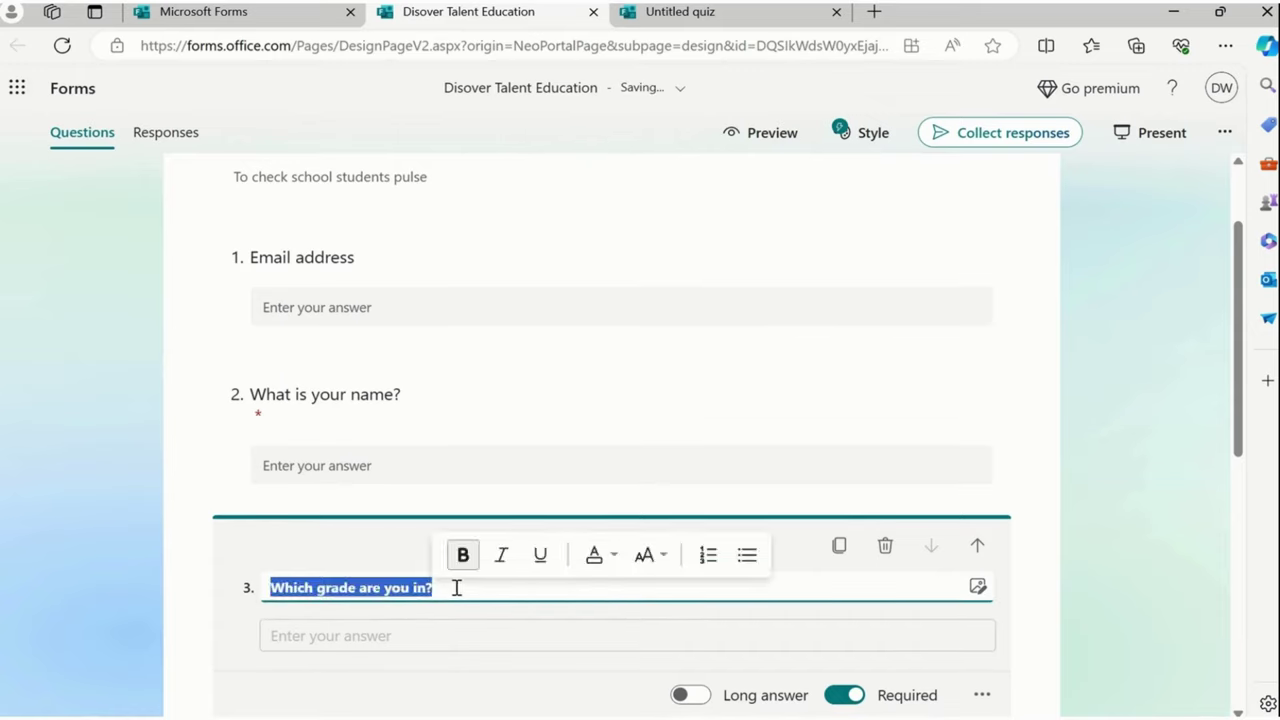
{"action": "key", "text": "ctrl+b"}
{"action": "scroll", "coordinate": [700, 510], "scroll_direction": "down", "scroll_amount": 1}
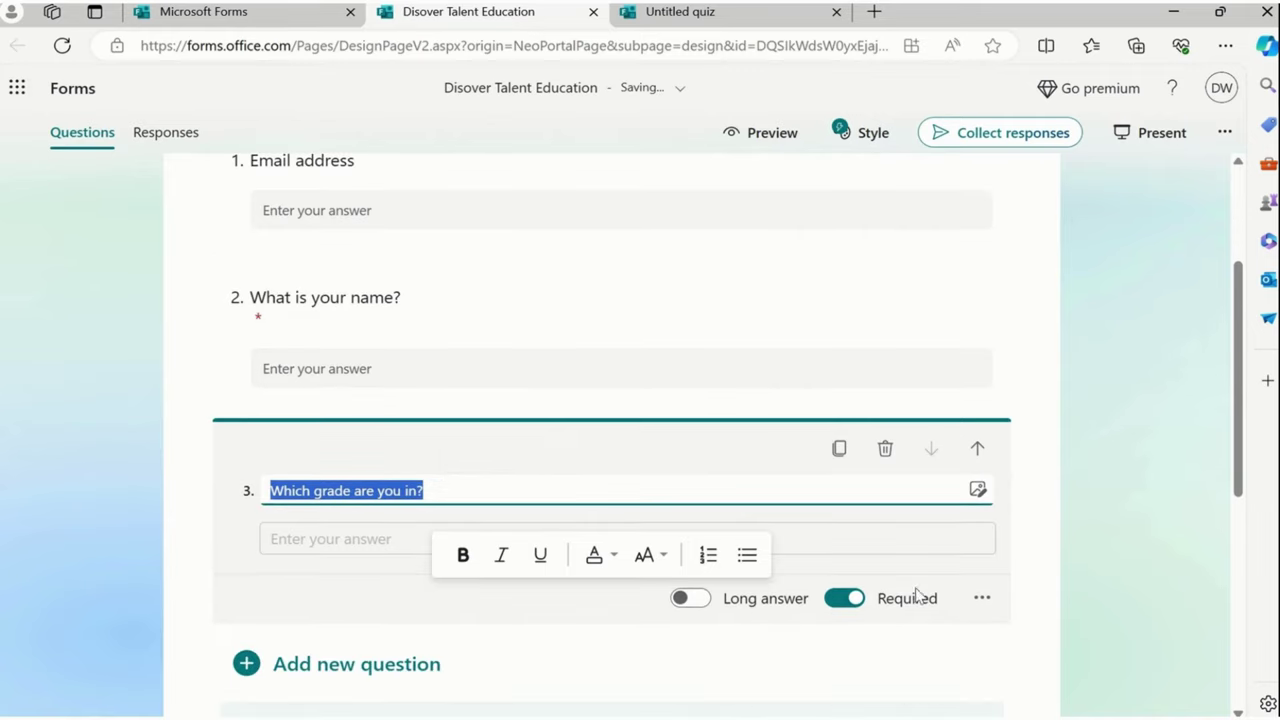
{"action": "left_click", "coordinate": [1088, 540]}
{"action": "scroll", "coordinate": [455, 440], "scroll_direction": "down", "scroll_amount": 1}
{"action": "scroll", "coordinate": [400, 400], "scroll_direction": "down", "scroll_amount": 2}
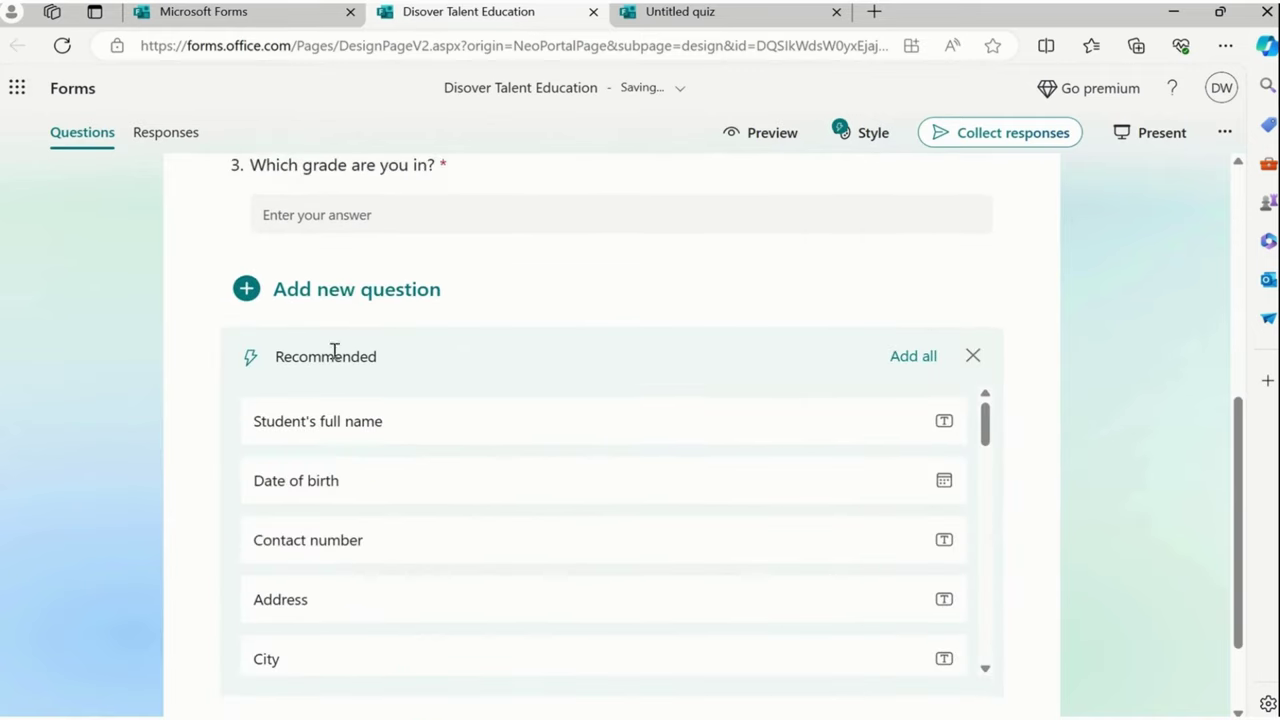
- Add a rating question titled 'Rate to school' as question 4
{"action": "left_click", "coordinate": [361, 293]}
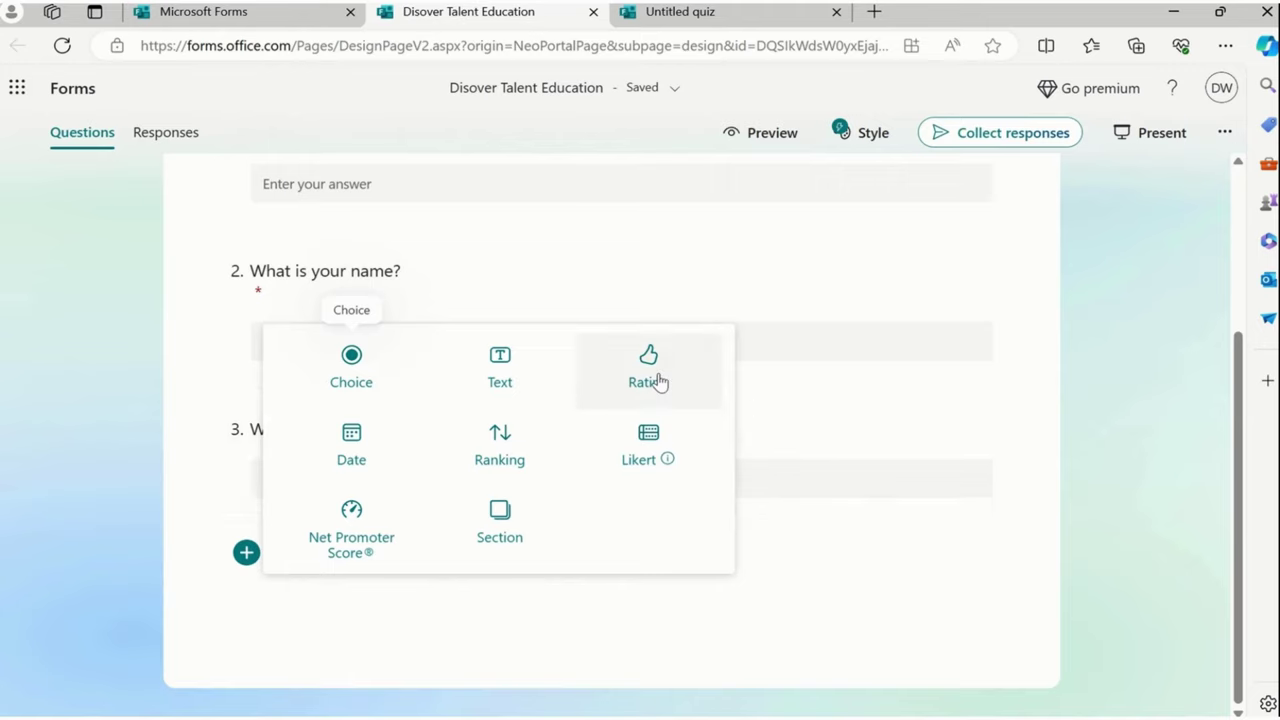
{"action": "left_click", "coordinate": [660, 381]}
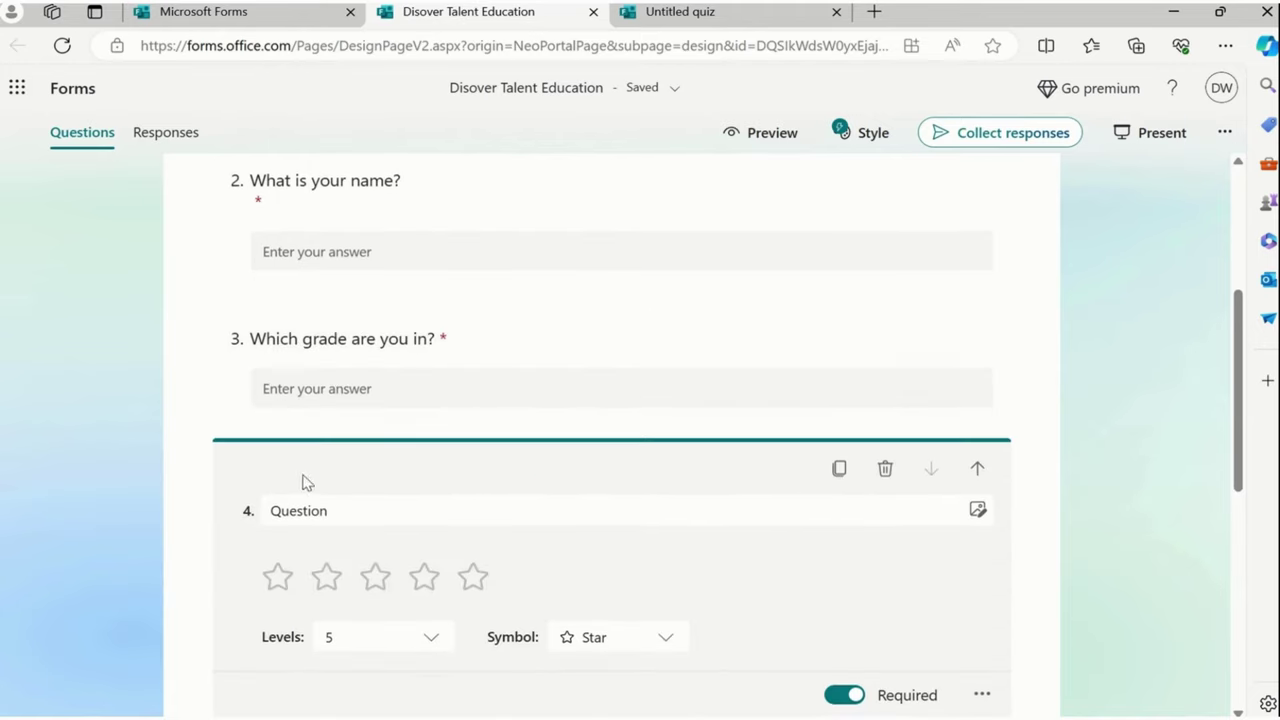
{"action": "double_click", "coordinate": [300, 511]}
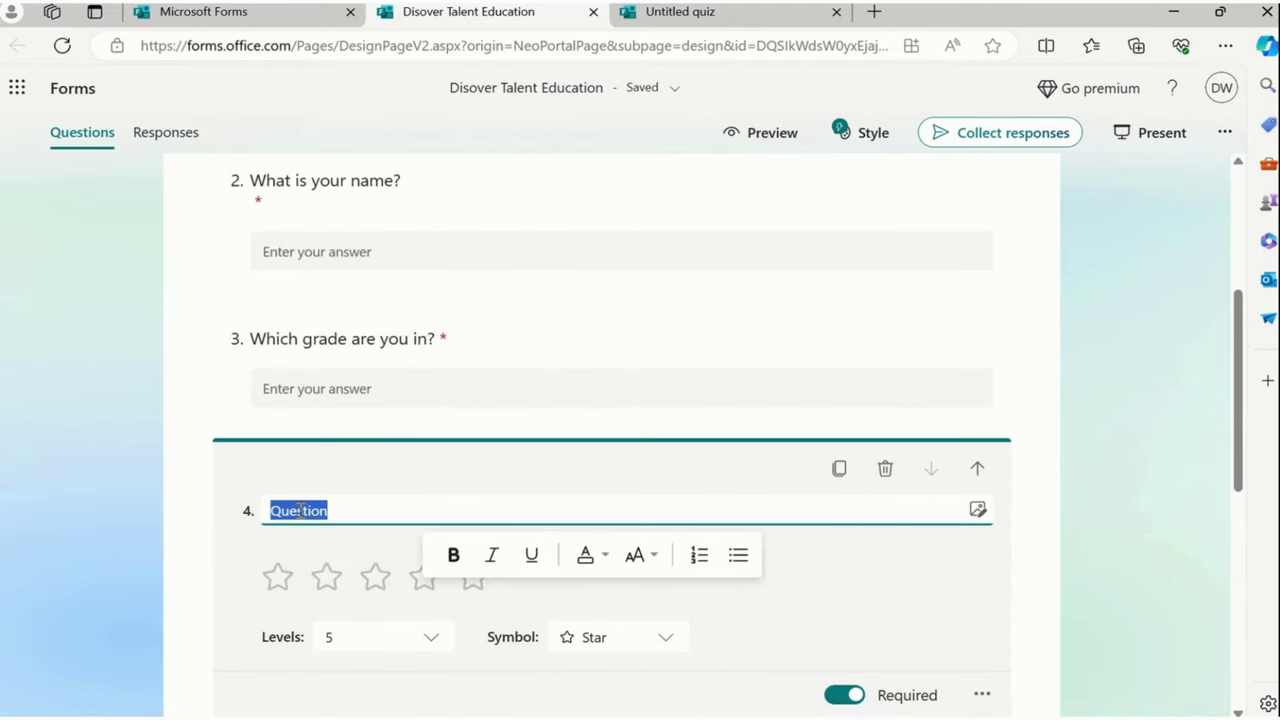
{"action": "type", "text": "Rate to"}
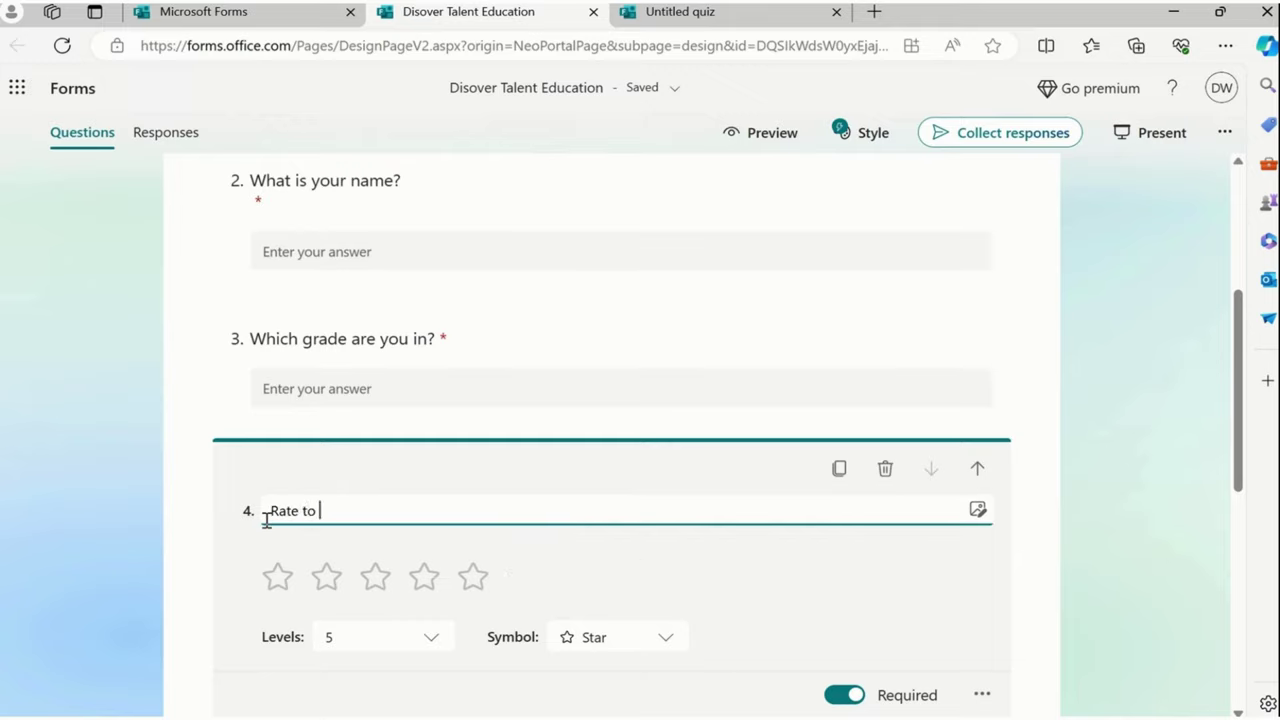
{"action": "type", "text": "school"}
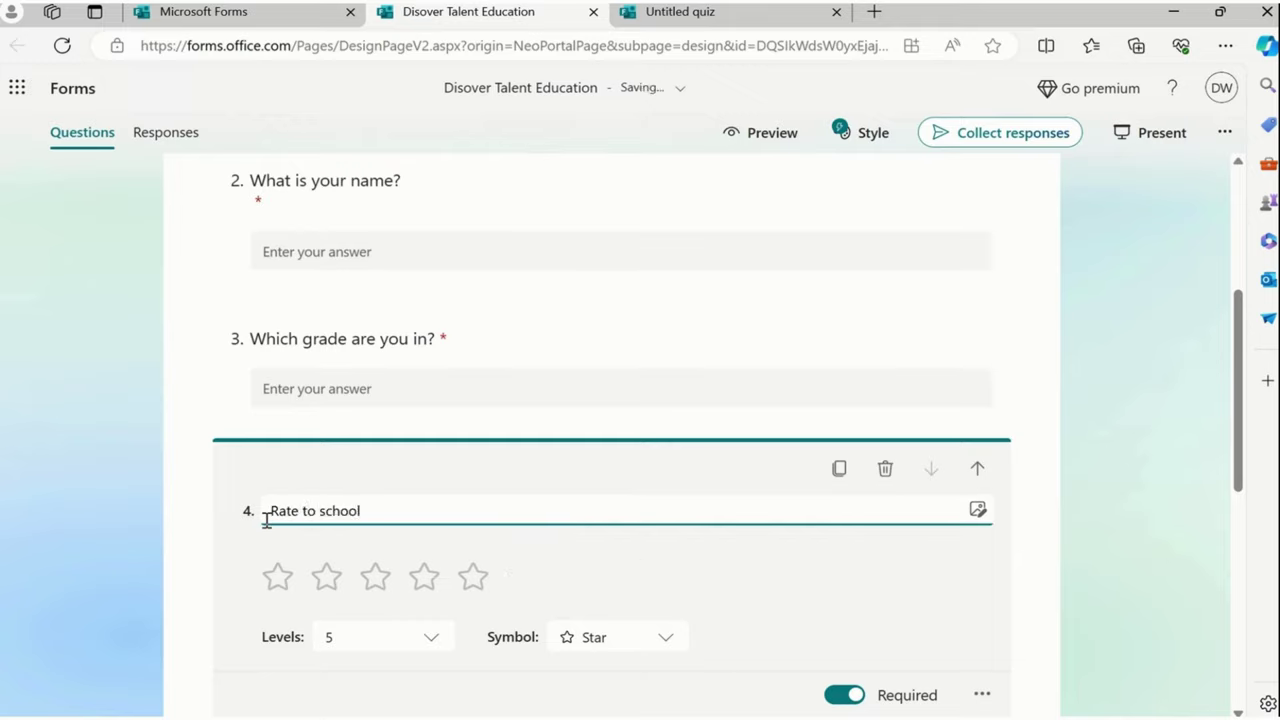
{"action": "scroll", "coordinate": [300, 580], "scroll_direction": "down", "scroll_amount": 2}
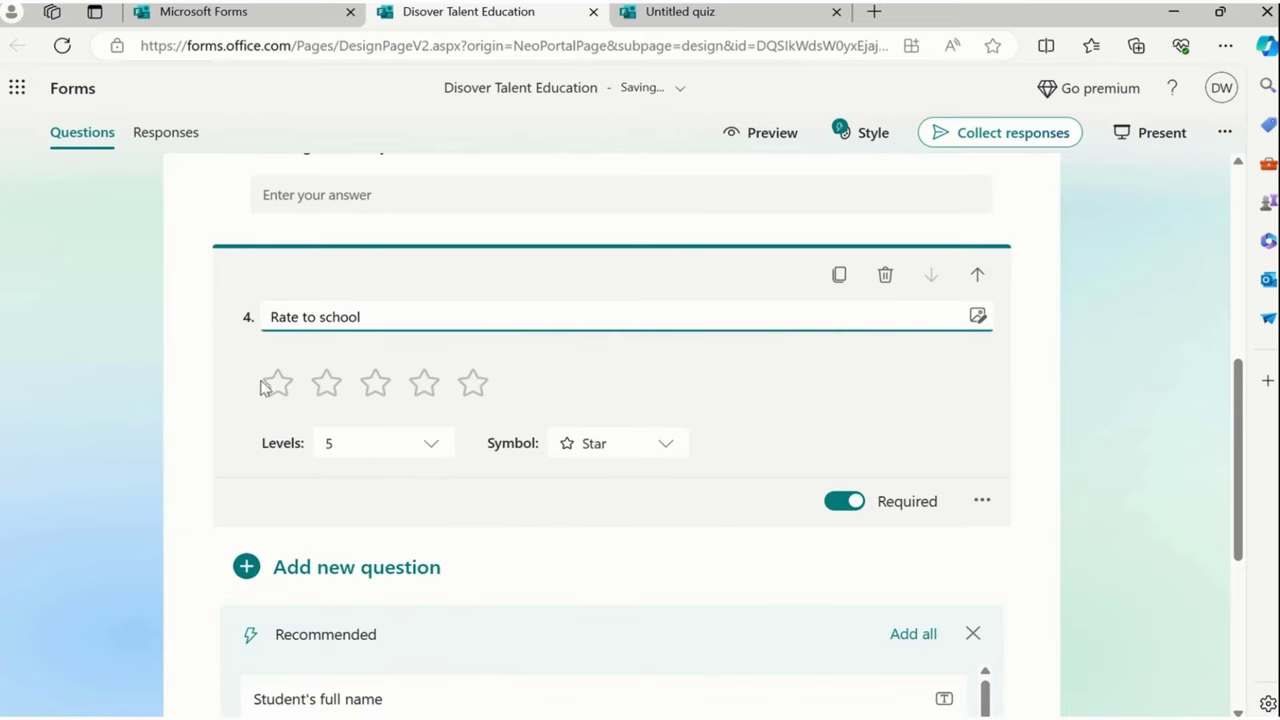
- Set the rating to 10 levels using the Lightbulb symbol
{"action": "left_click", "coordinate": [386, 448]}
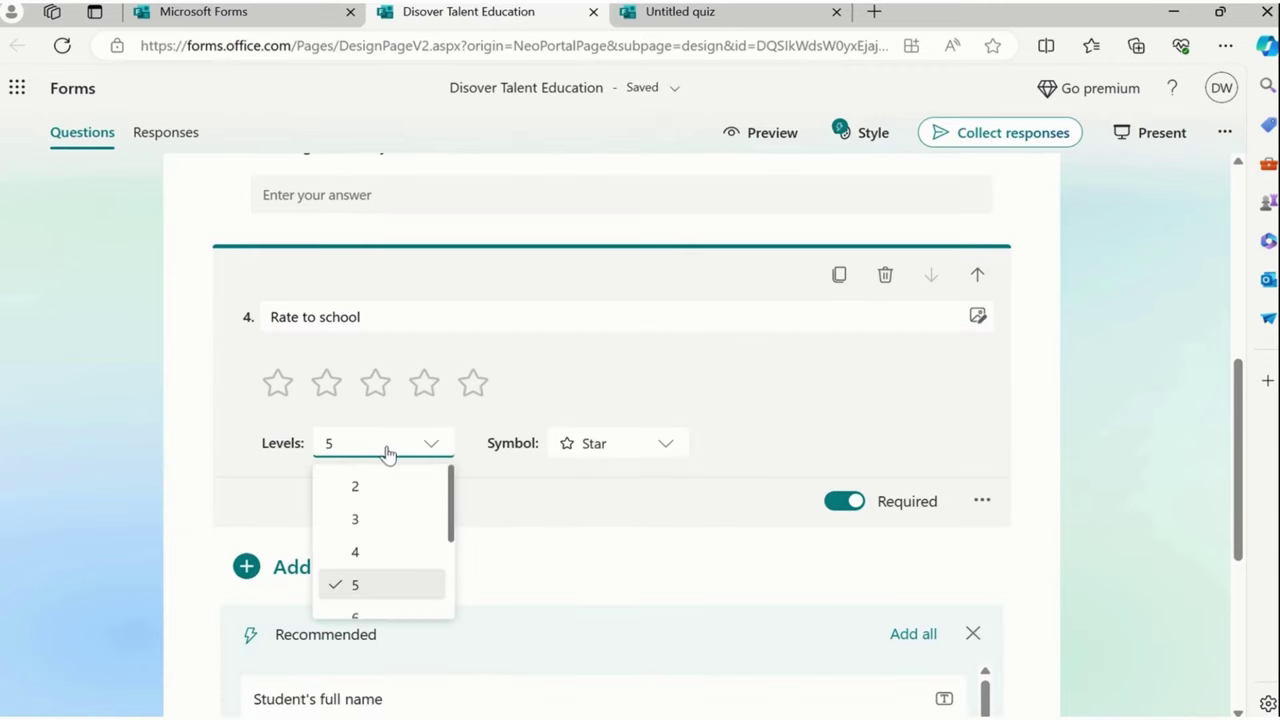
{"action": "scroll", "coordinate": [430, 518], "scroll_direction": "down", "scroll_amount": 2}
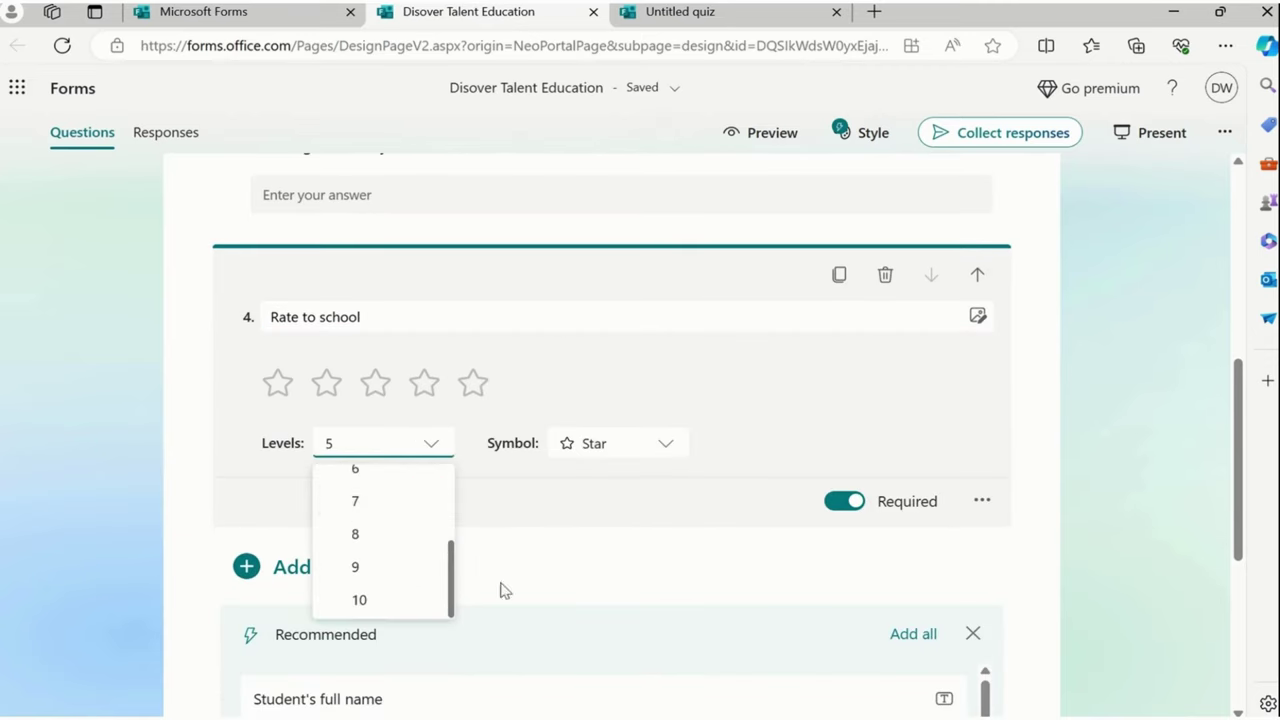
{"action": "left_click", "coordinate": [382, 598]}
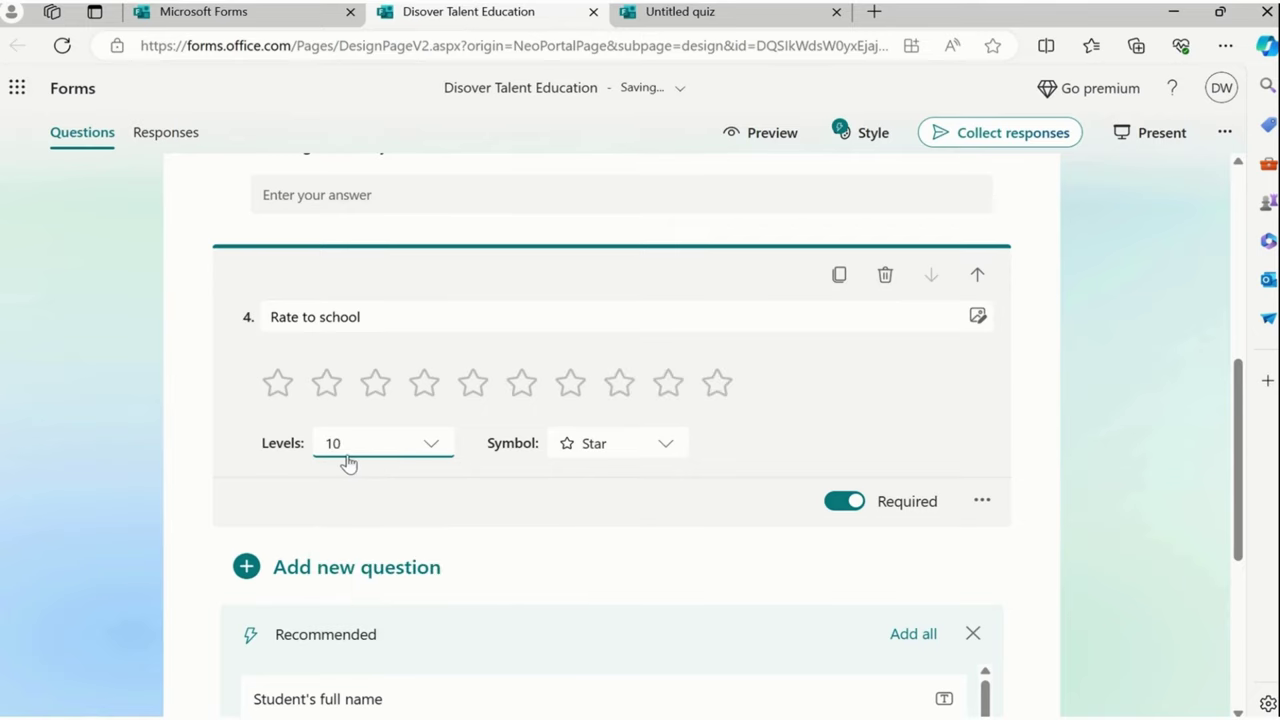
{"action": "left_click", "coordinate": [632, 452]}
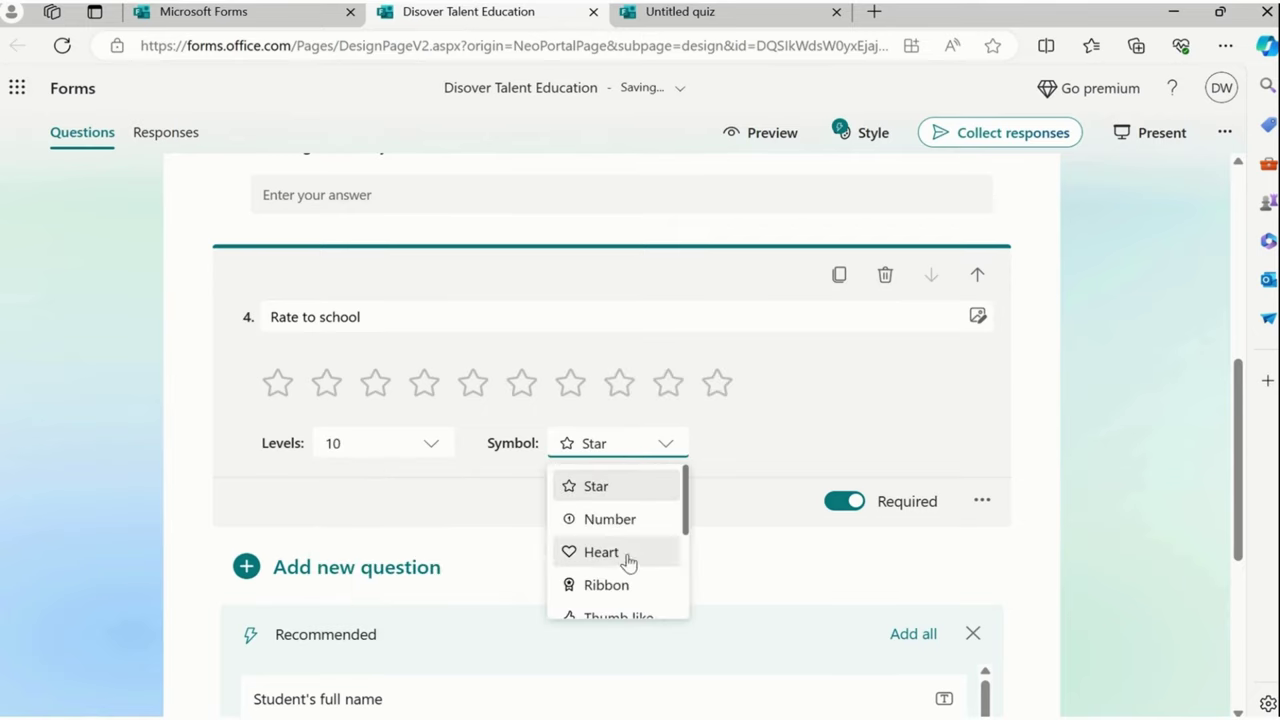
{"action": "scroll", "coordinate": [622, 592], "scroll_direction": "down", "scroll_amount": 2}
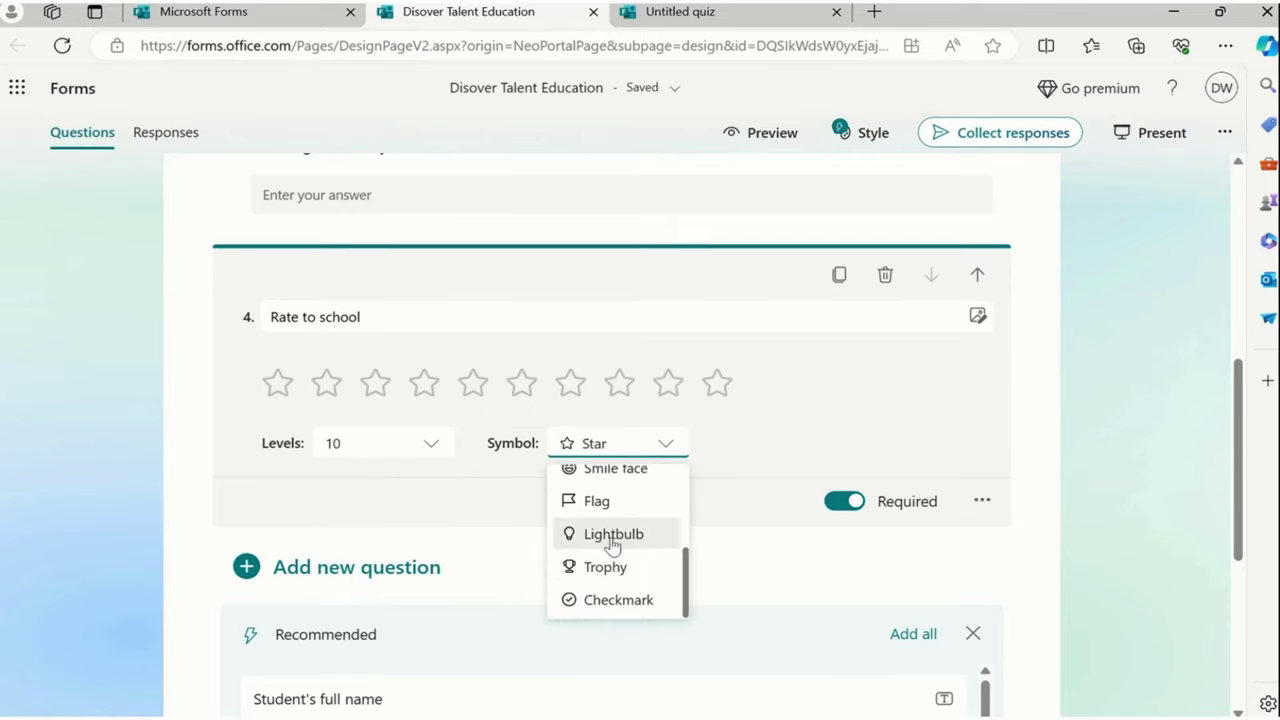
{"action": "left_click", "coordinate": [610, 535]}
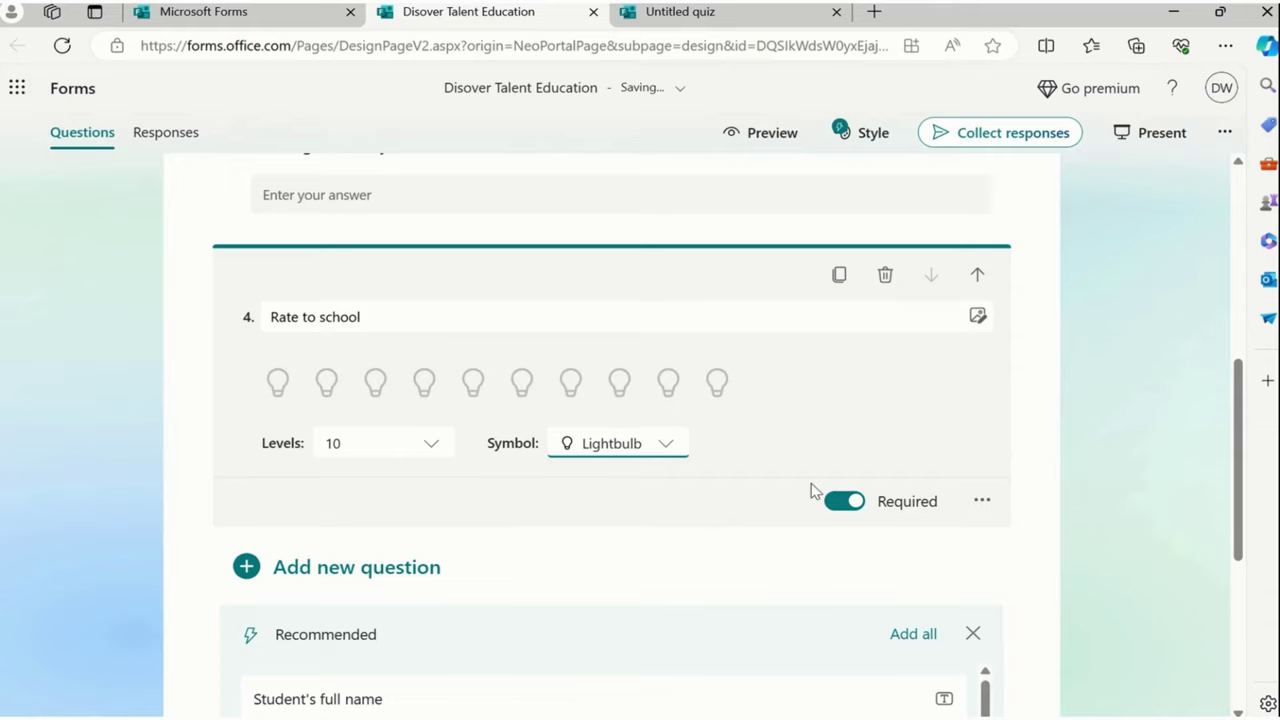
{"action": "left_click", "coordinate": [978, 318]}
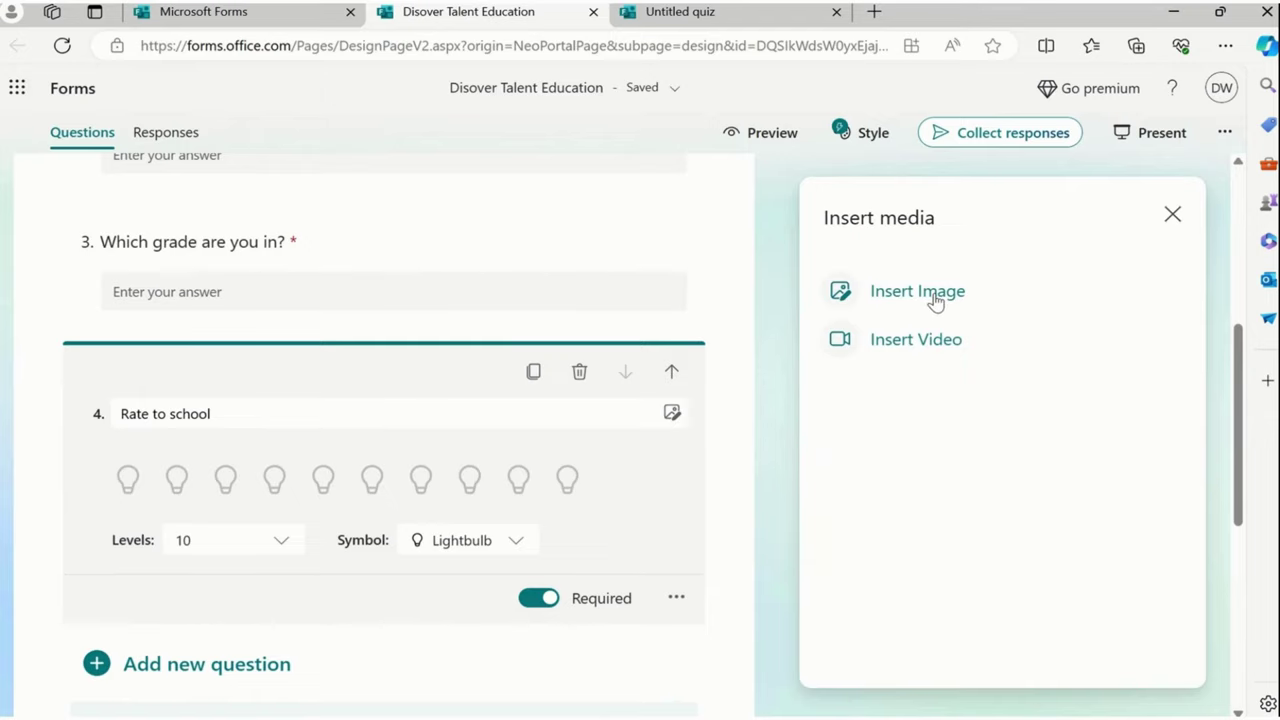
{"action": "left_click", "coordinate": [1172, 215]}
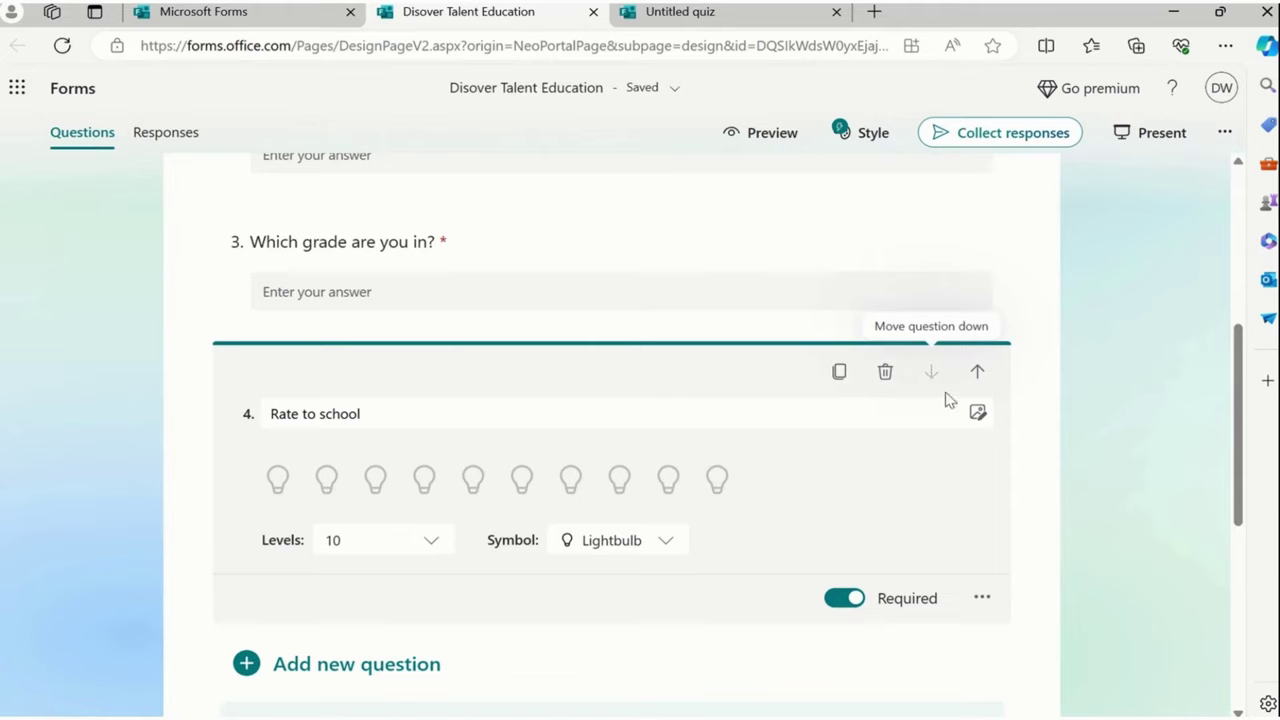
- Duplicate question 4 as 'Rate to Cafeteria' with 5 levels and smiley-face symbols
{"action": "left_click", "coordinate": [841, 374]}
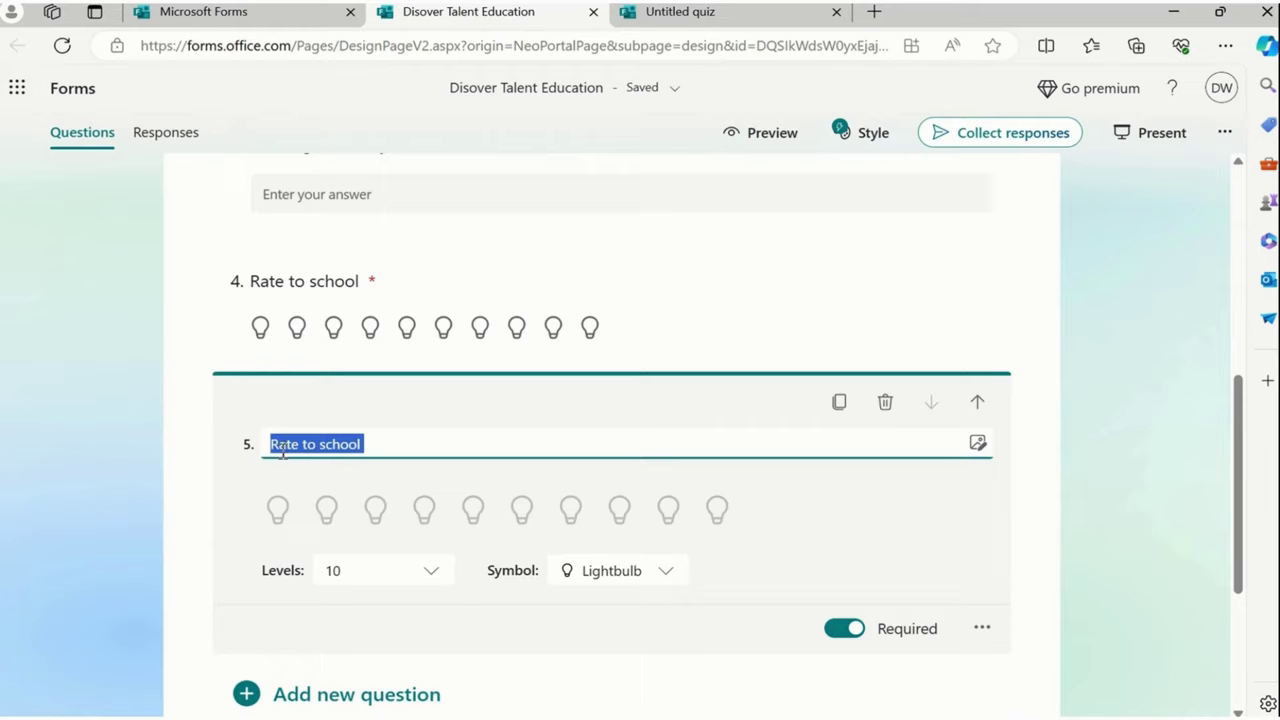
{"action": "type", "text": "R"}
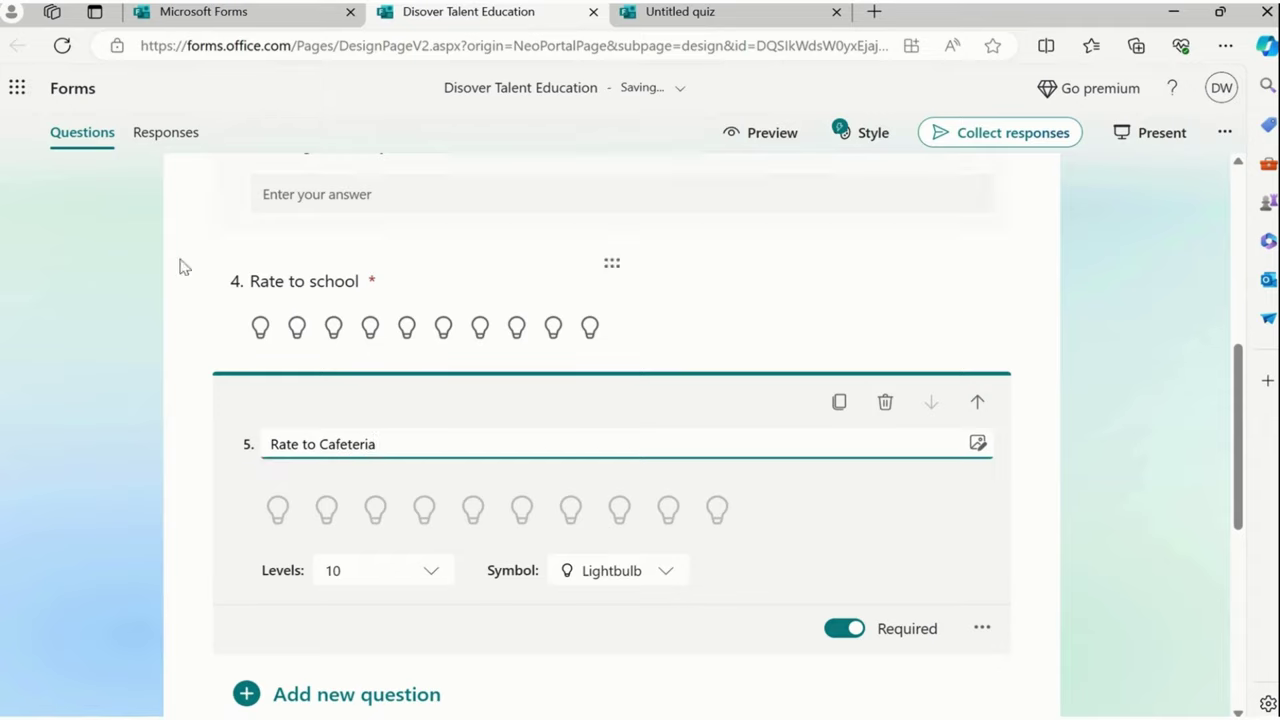
{"action": "left_click", "coordinate": [378, 572]}
{"action": "scroll", "coordinate": [384, 473], "scroll_direction": "up", "scroll_amount": 2}
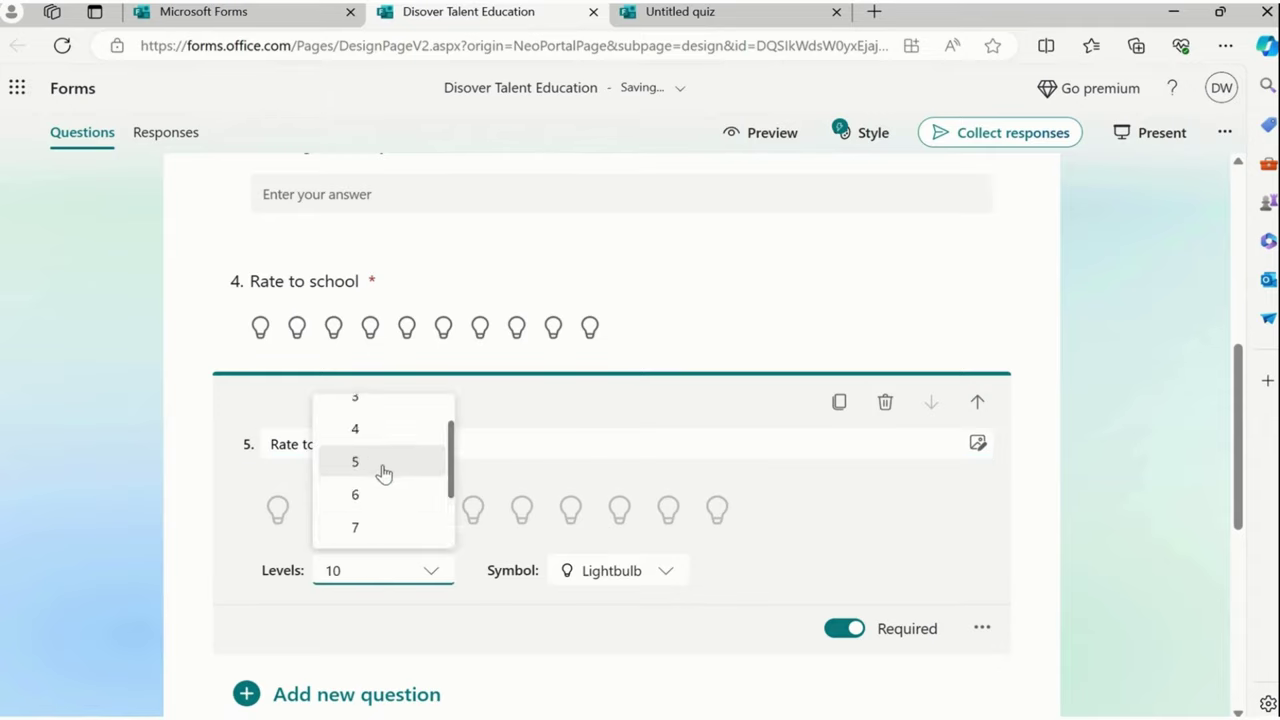
{"action": "left_click", "coordinate": [384, 466]}
{"action": "left_click", "coordinate": [668, 568]}
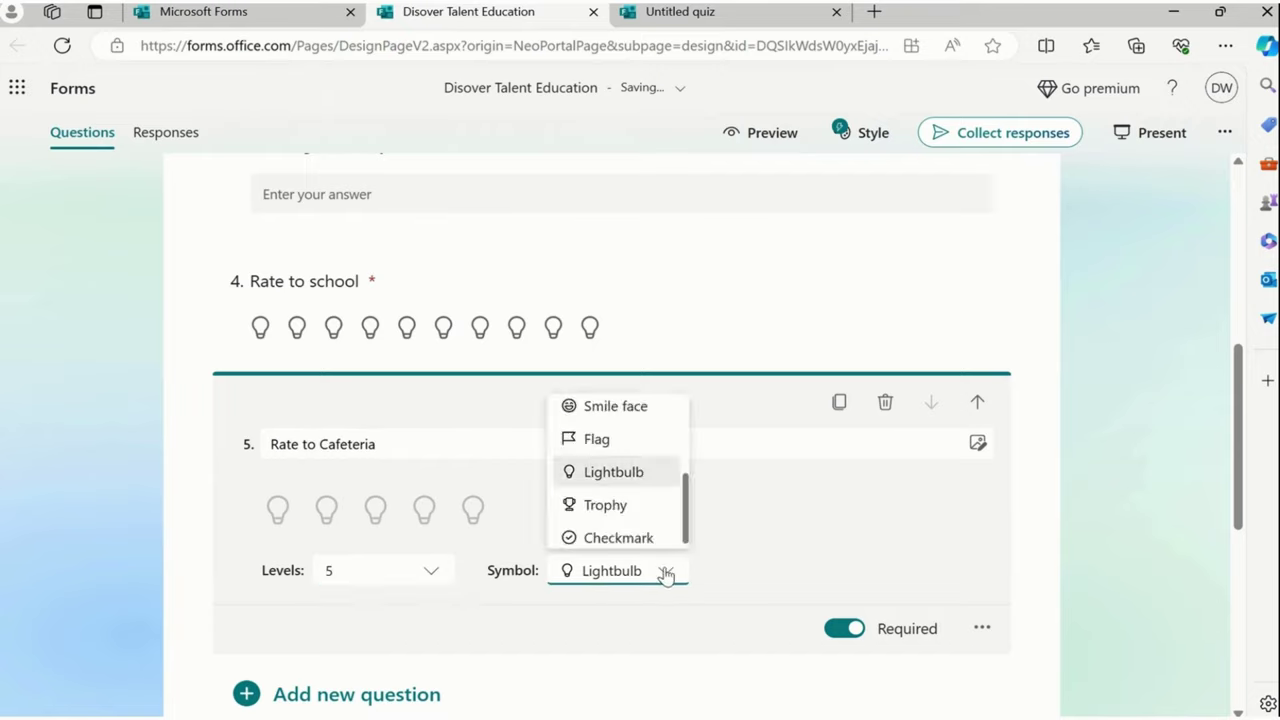
{"action": "left_click", "coordinate": [620, 408]}
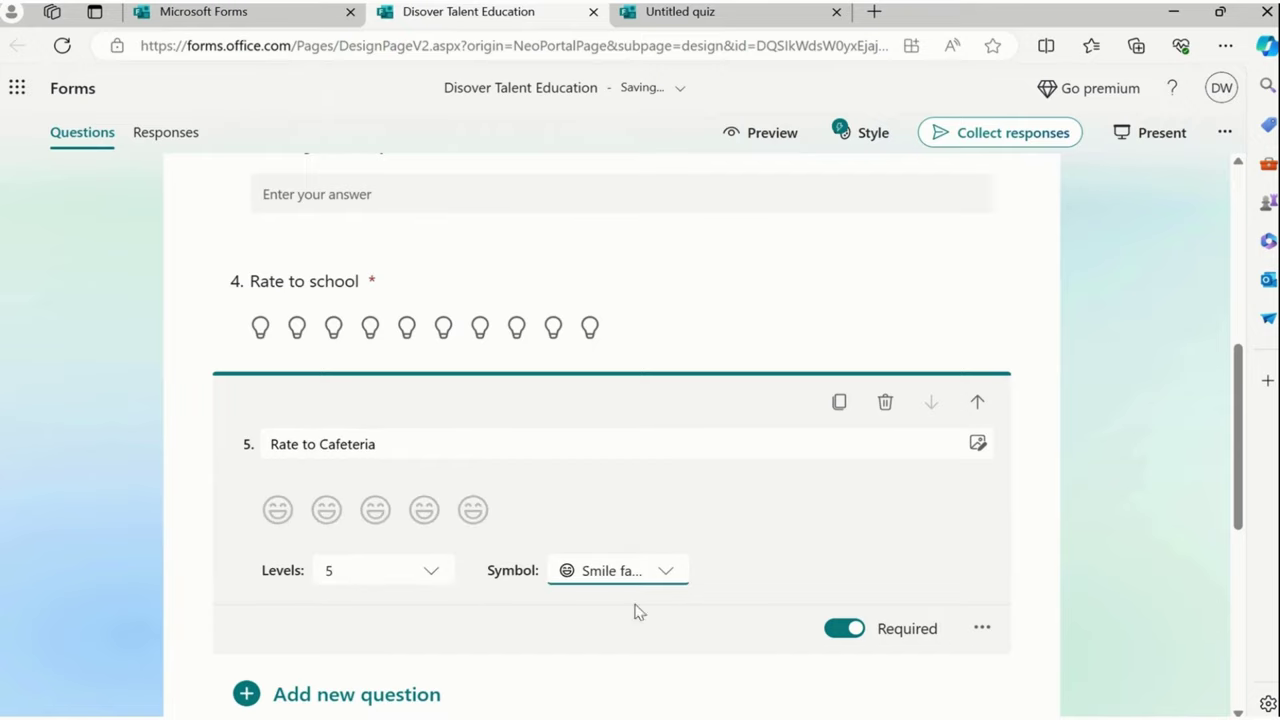
{"action": "left_click", "coordinate": [1106, 449]}
- Add the recommended City, Parent/Guardian full name and Date of birth questions one at a time
{"action": "scroll", "coordinate": [537, 489], "scroll_direction": "down", "scroll_amount": 2}
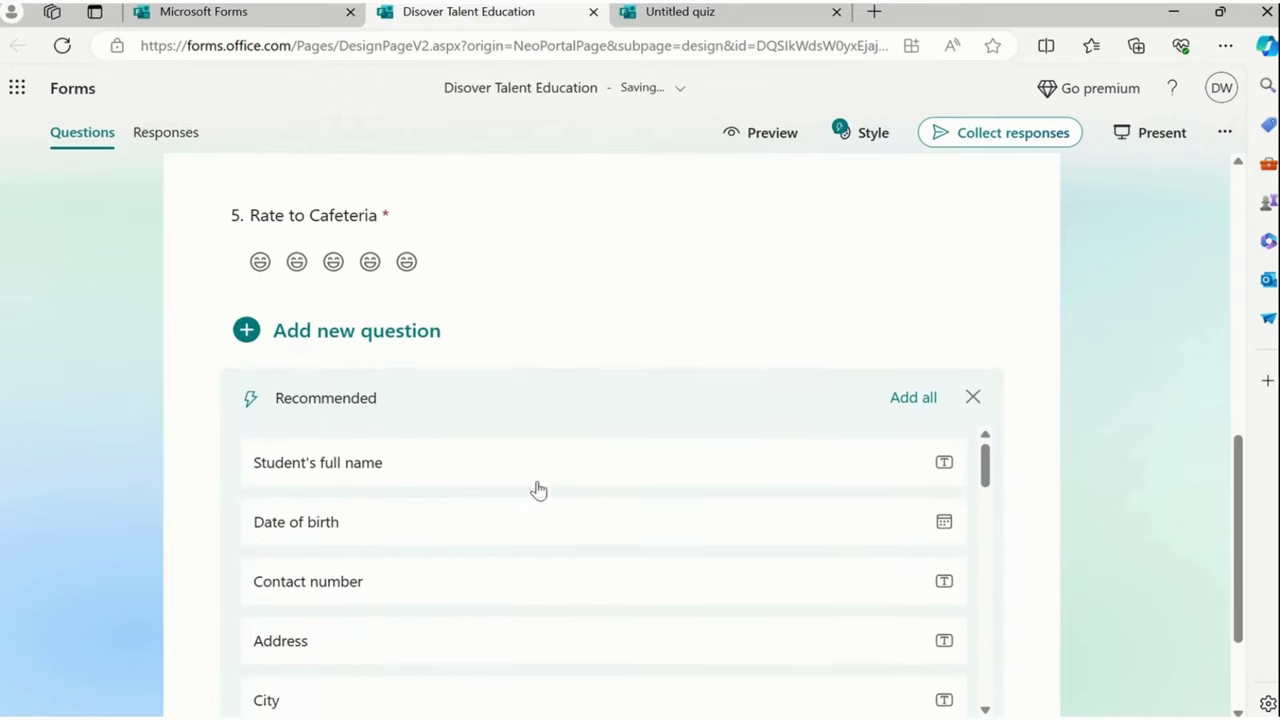
{"action": "scroll", "coordinate": [537, 489], "scroll_direction": "down", "scroll_amount": 2}
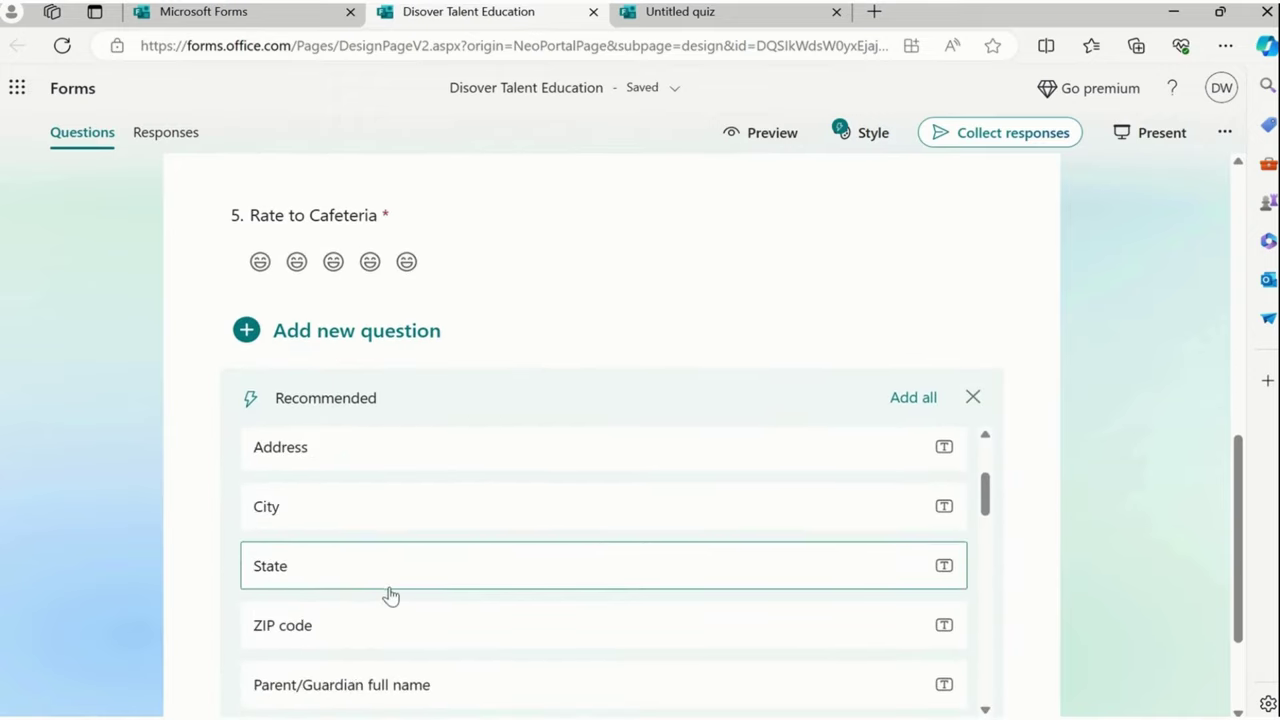
{"action": "left_click", "coordinate": [309, 520]}
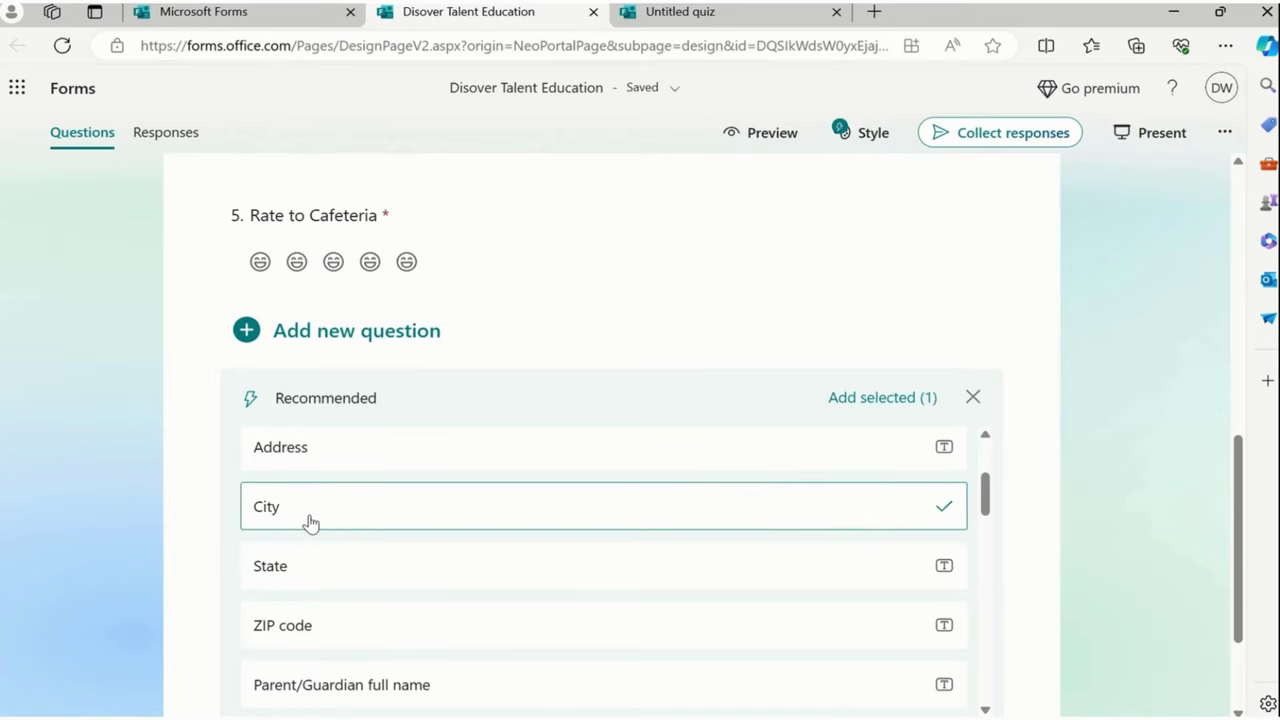
{"action": "left_click", "coordinate": [851, 398]}
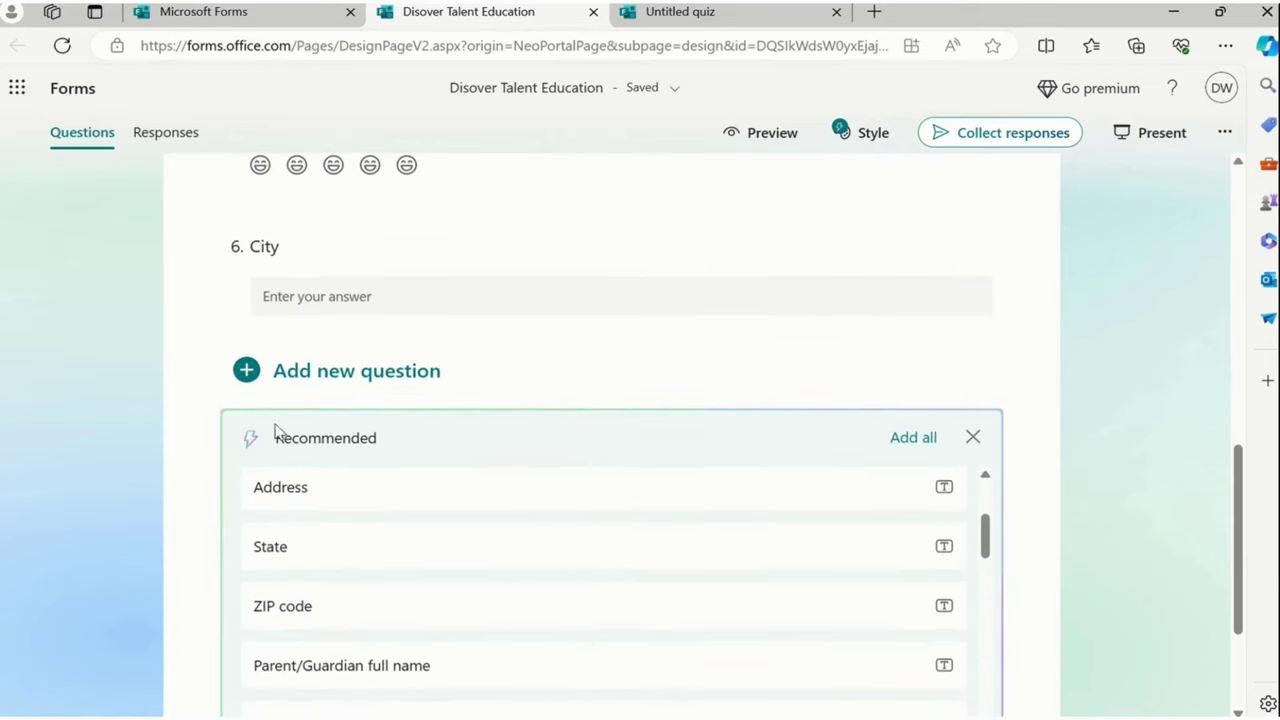
{"action": "left_click", "coordinate": [403, 668]}
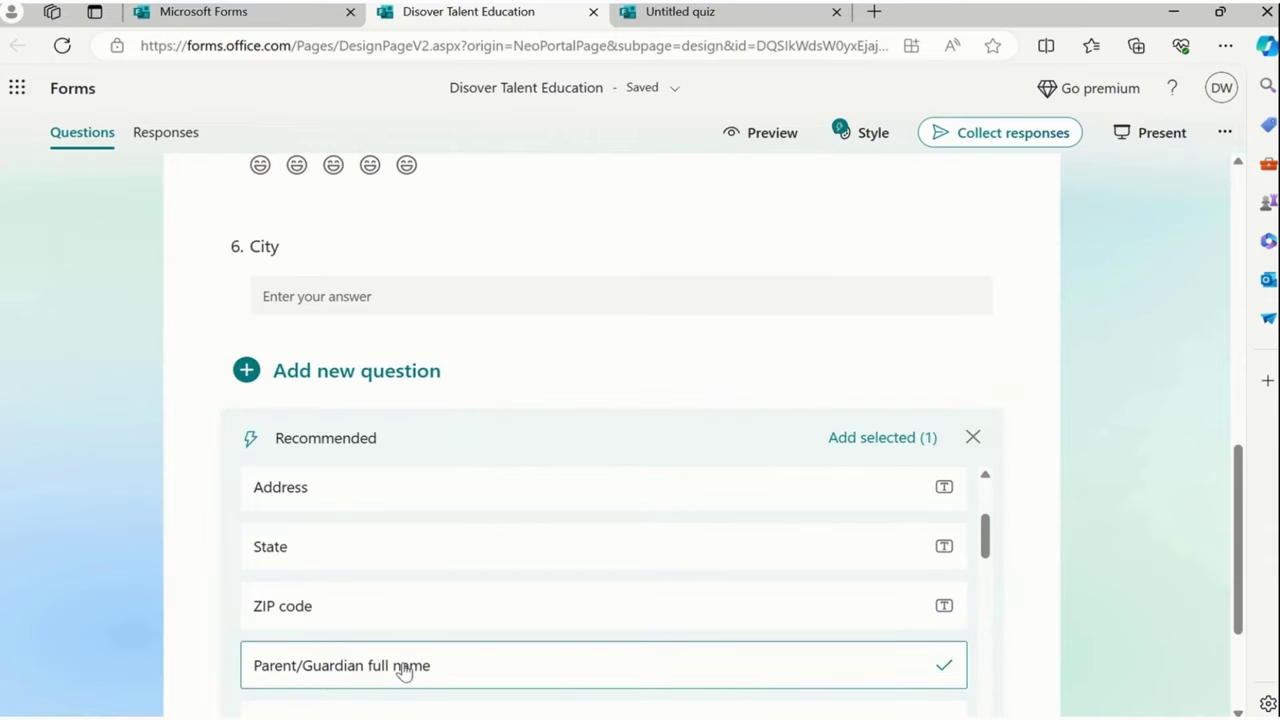
{"action": "left_click", "coordinate": [876, 440]}
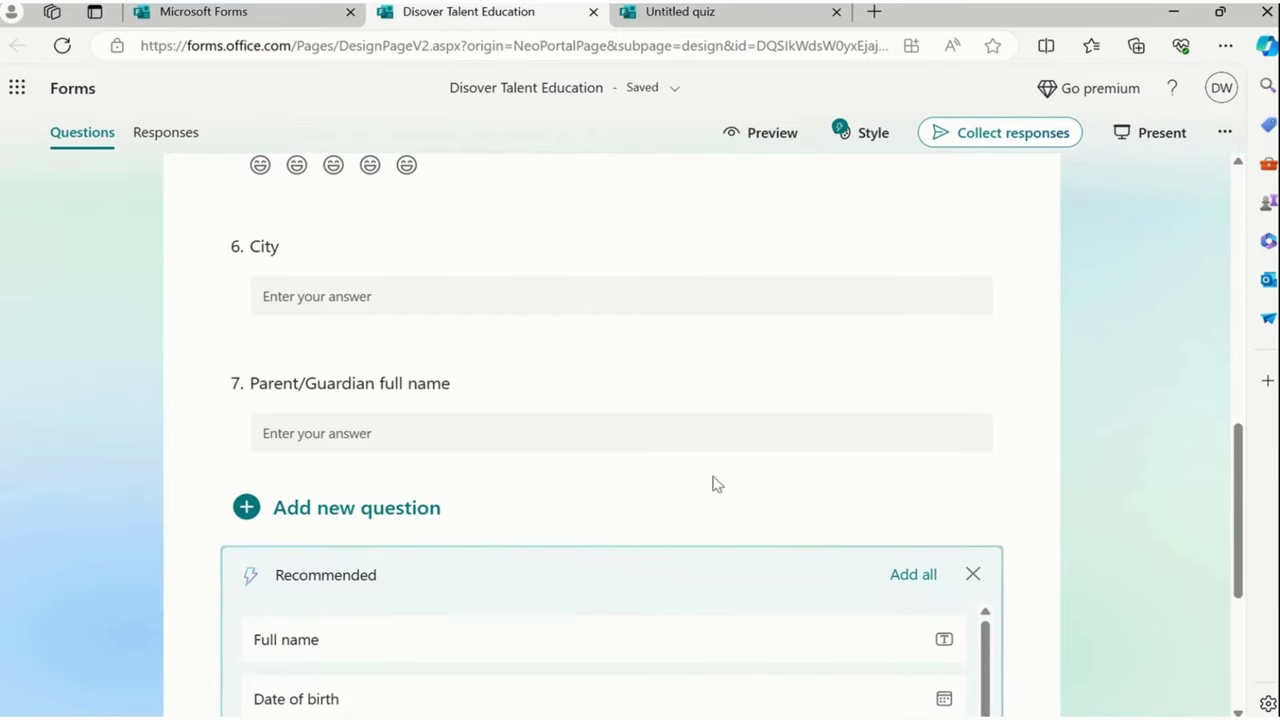
{"action": "scroll", "coordinate": [805, 442], "scroll_direction": "down", "scroll_amount": 2}
{"action": "scroll", "coordinate": [400, 530], "scroll_direction": "down", "scroll_amount": 1}
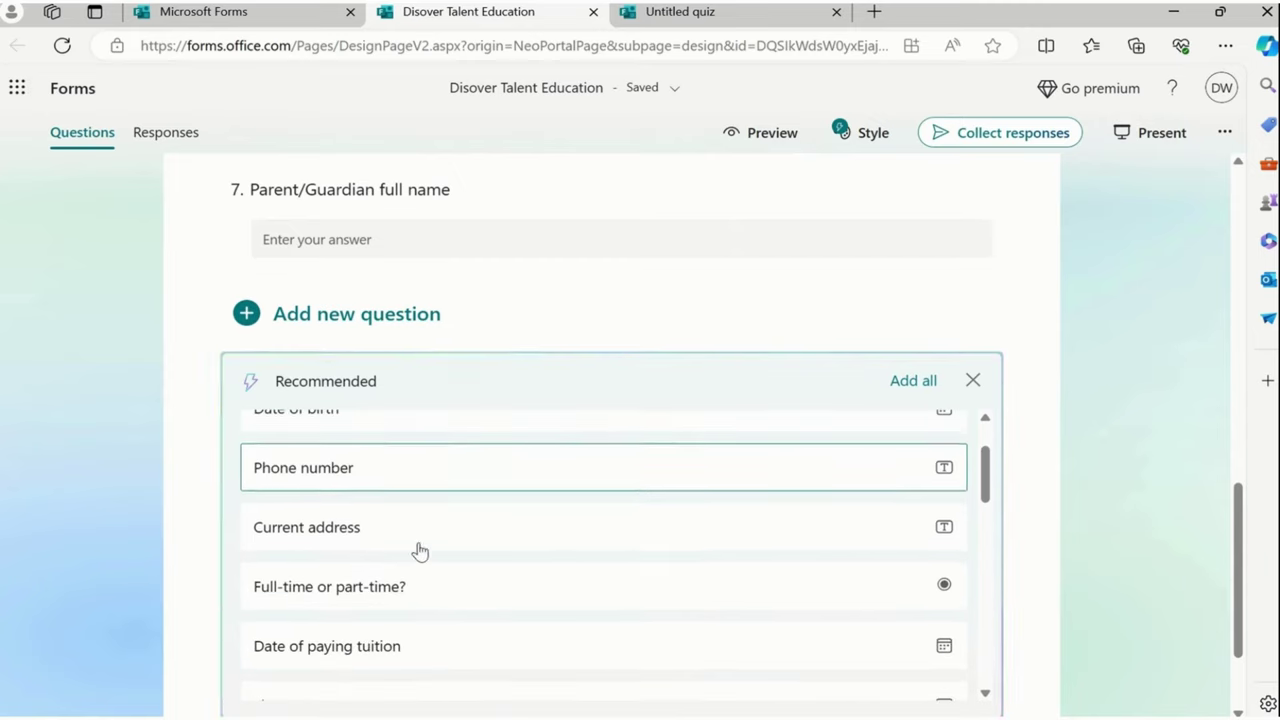
{"action": "scroll", "coordinate": [352, 540], "scroll_direction": "up", "scroll_amount": 1}
{"action": "left_click", "coordinate": [326, 512]}
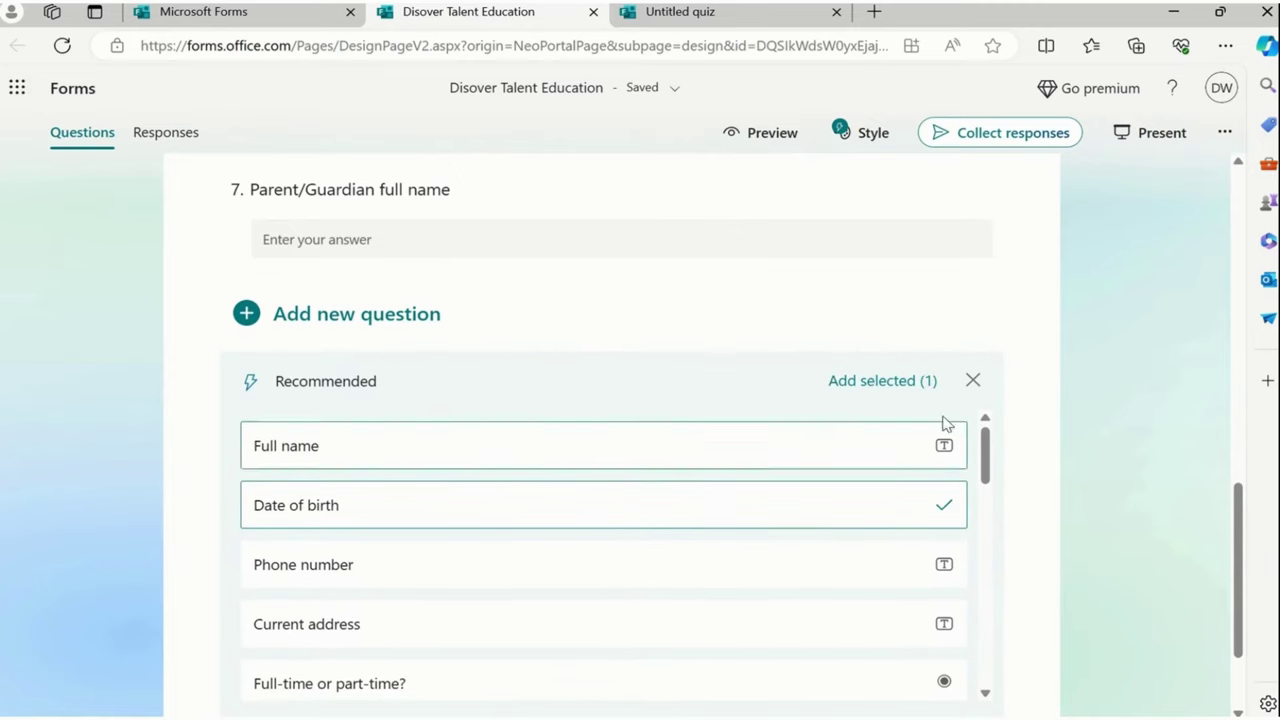
{"action": "left_click", "coordinate": [914, 388]}
{"action": "scroll", "coordinate": [1086, 451], "scroll_direction": "down", "scroll_amount": 1}
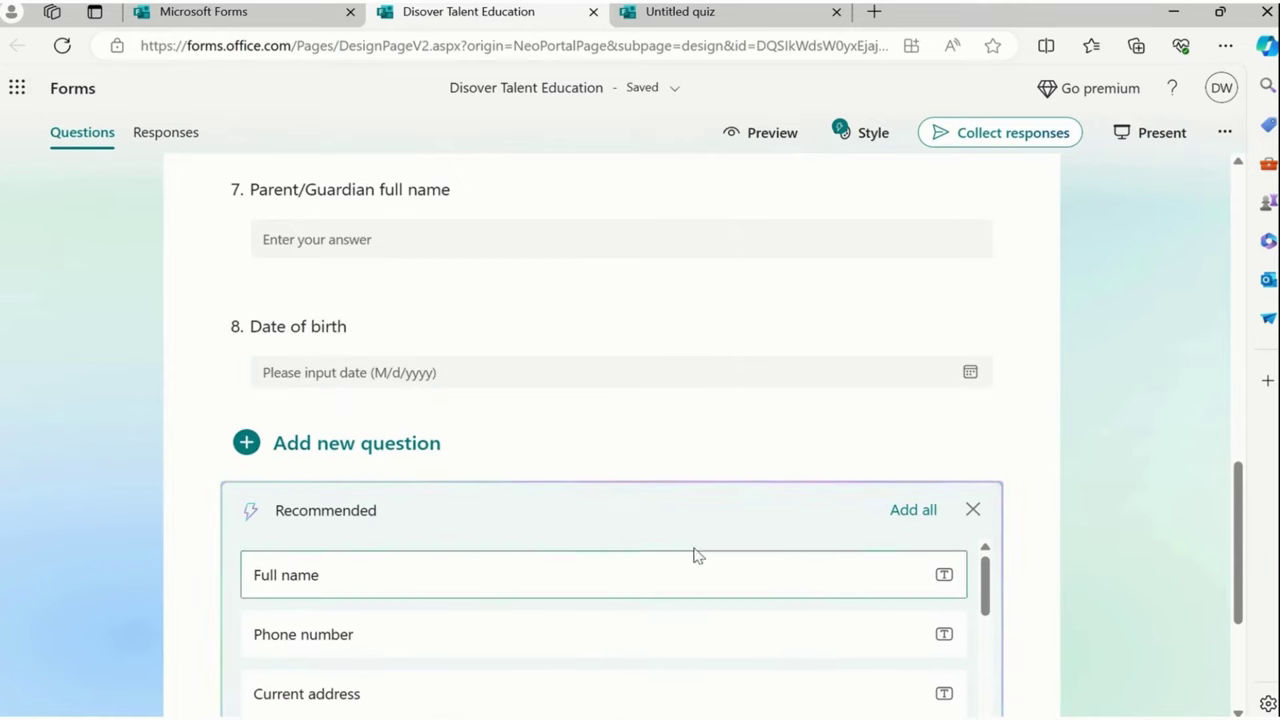
- Select the recommended 'Date of paying tuition' and 'First language' questions and add both to the form
{"action": "scroll", "coordinate": [560, 500], "scroll_direction": "down", "scroll_amount": 2}
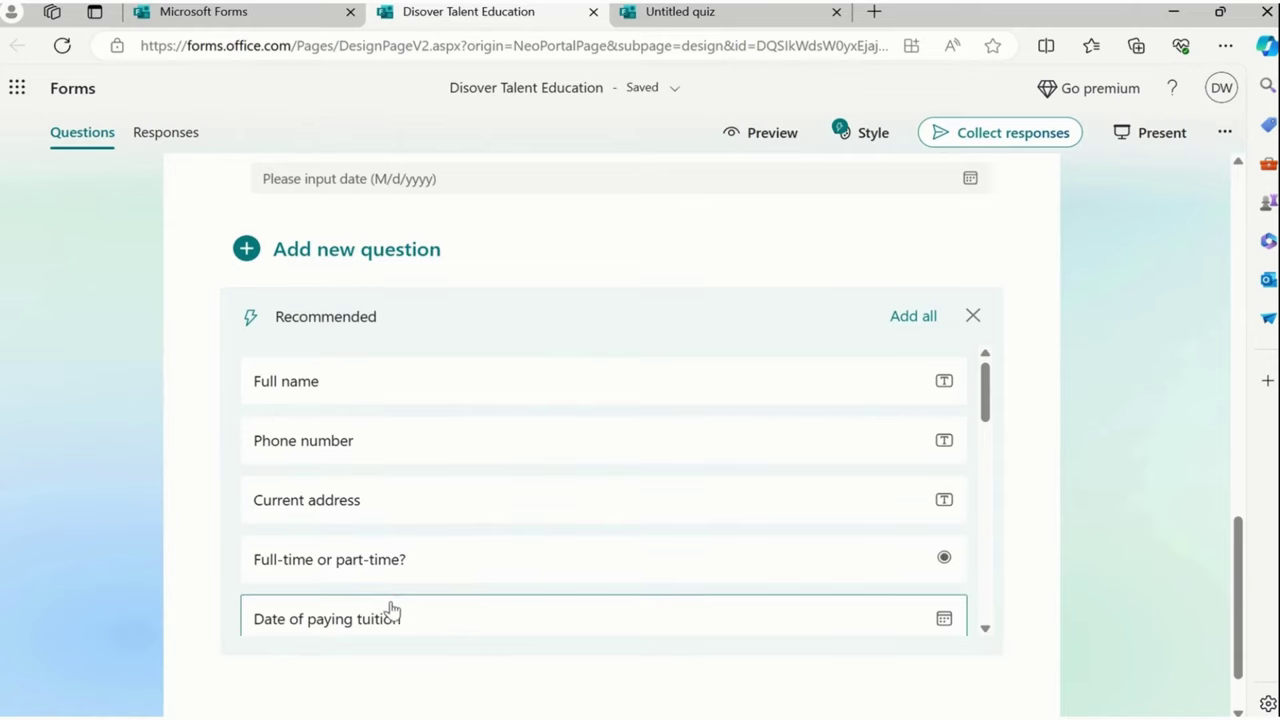
{"action": "scroll", "coordinate": [389, 563], "scroll_direction": "down", "scroll_amount": 1}
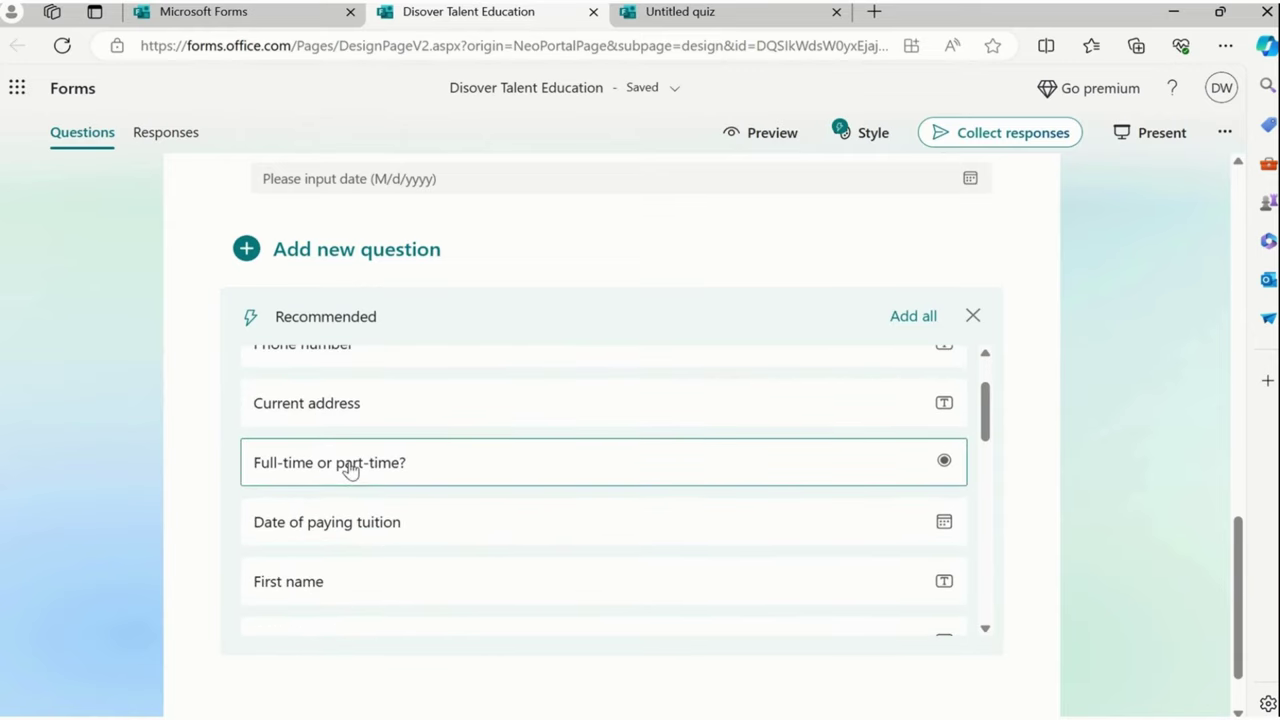
{"action": "left_click", "coordinate": [327, 535]}
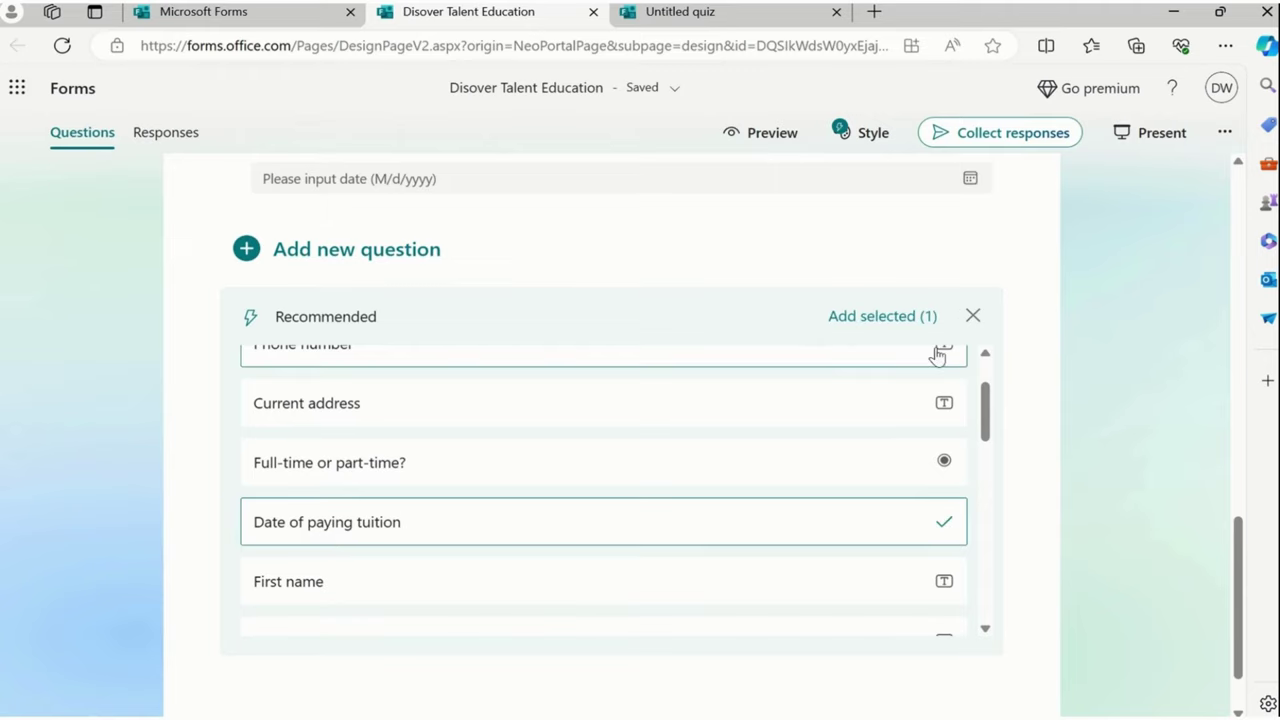
{"action": "scroll", "coordinate": [411, 543], "scroll_direction": "down", "scroll_amount": 1}
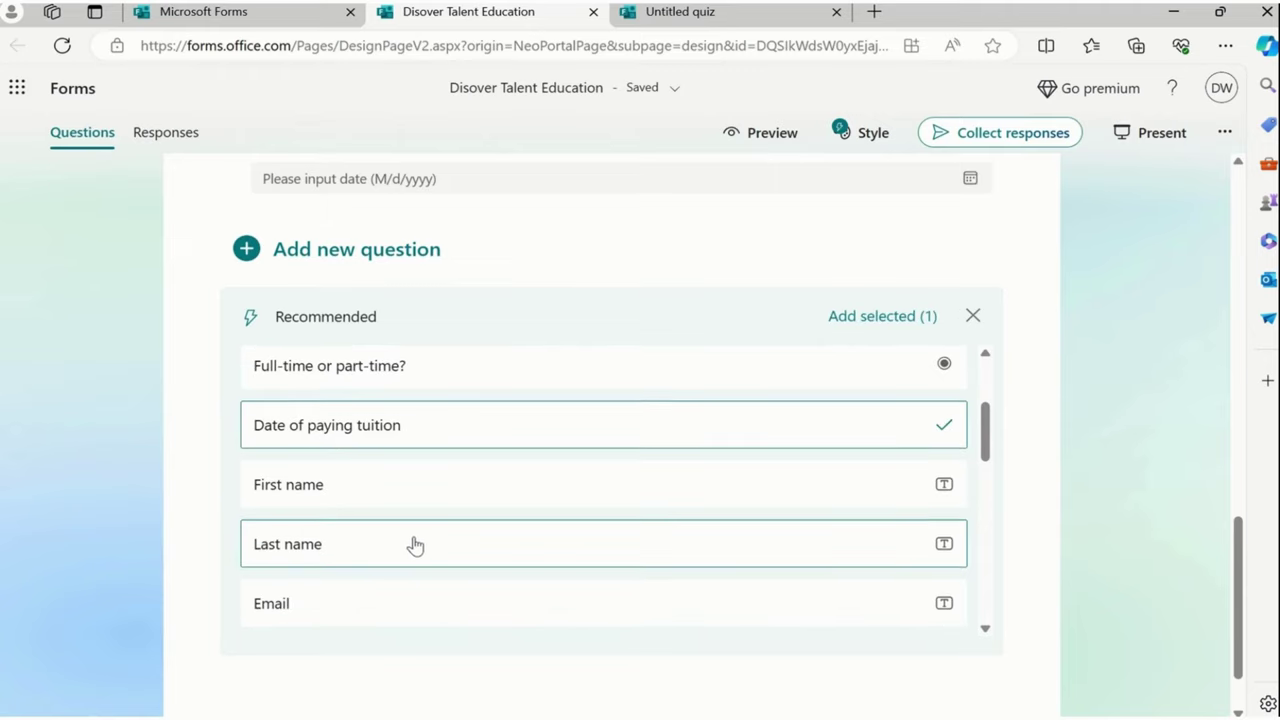
{"action": "scroll", "coordinate": [420, 546], "scroll_direction": "down", "scroll_amount": 1}
{"action": "scroll", "coordinate": [348, 606], "scroll_direction": "down", "scroll_amount": 1}
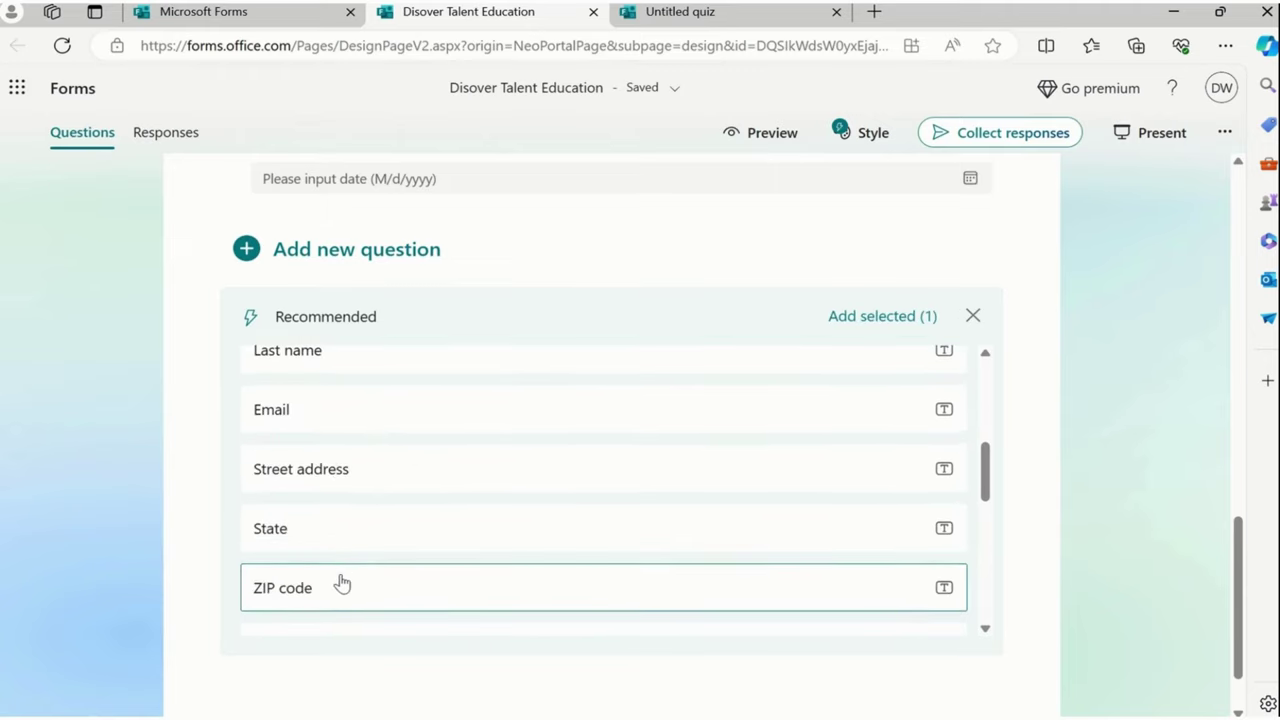
{"action": "scroll", "coordinate": [345, 590], "scroll_direction": "down", "scroll_amount": 1}
{"action": "scroll", "coordinate": [355, 593], "scroll_direction": "down", "scroll_amount": 1}
{"action": "scroll", "coordinate": [366, 588], "scroll_direction": "down", "scroll_amount": 1}
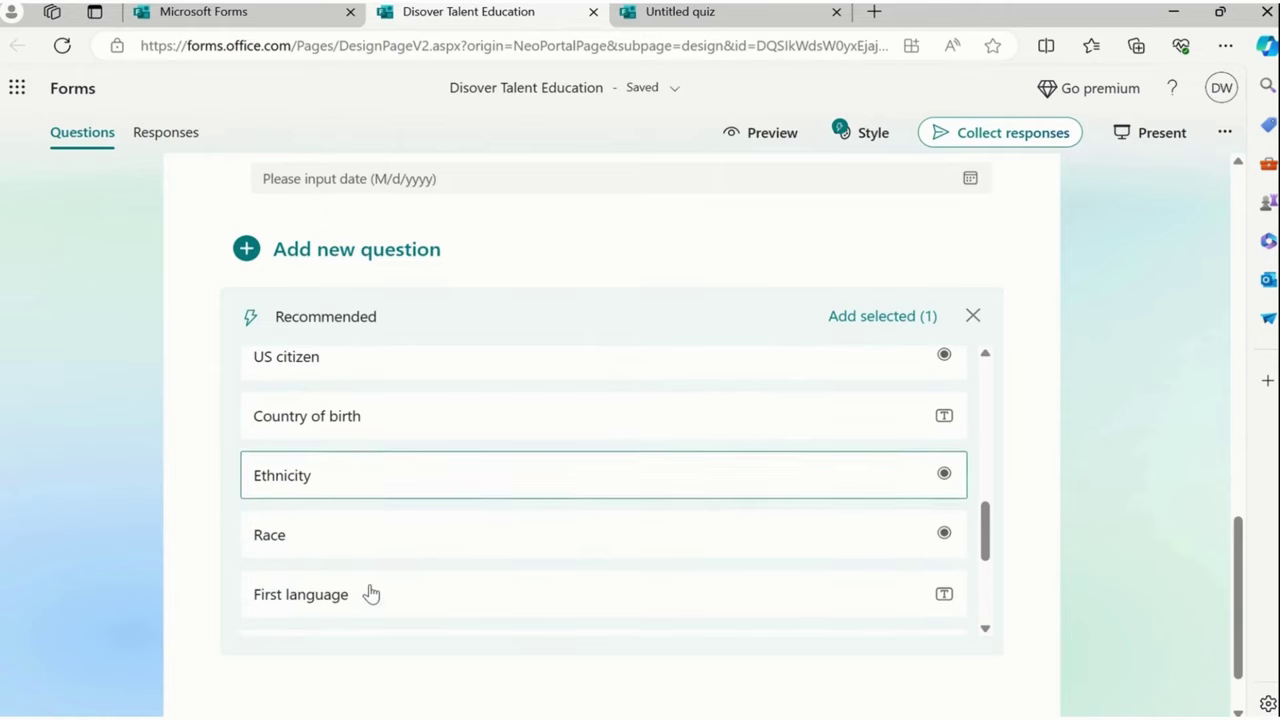
{"action": "scroll", "coordinate": [370, 572], "scroll_direction": "down", "scroll_amount": 1}
{"action": "left_click", "coordinate": [338, 498]}
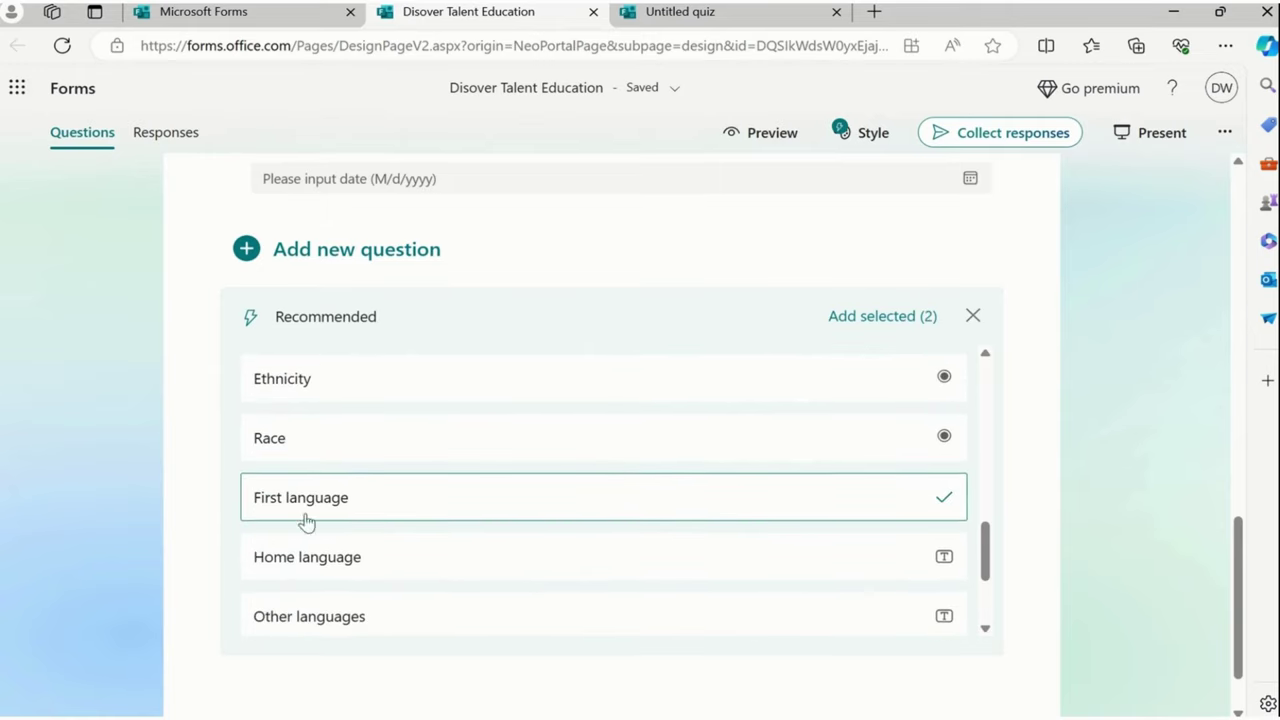
{"action": "left_click", "coordinate": [866, 316]}
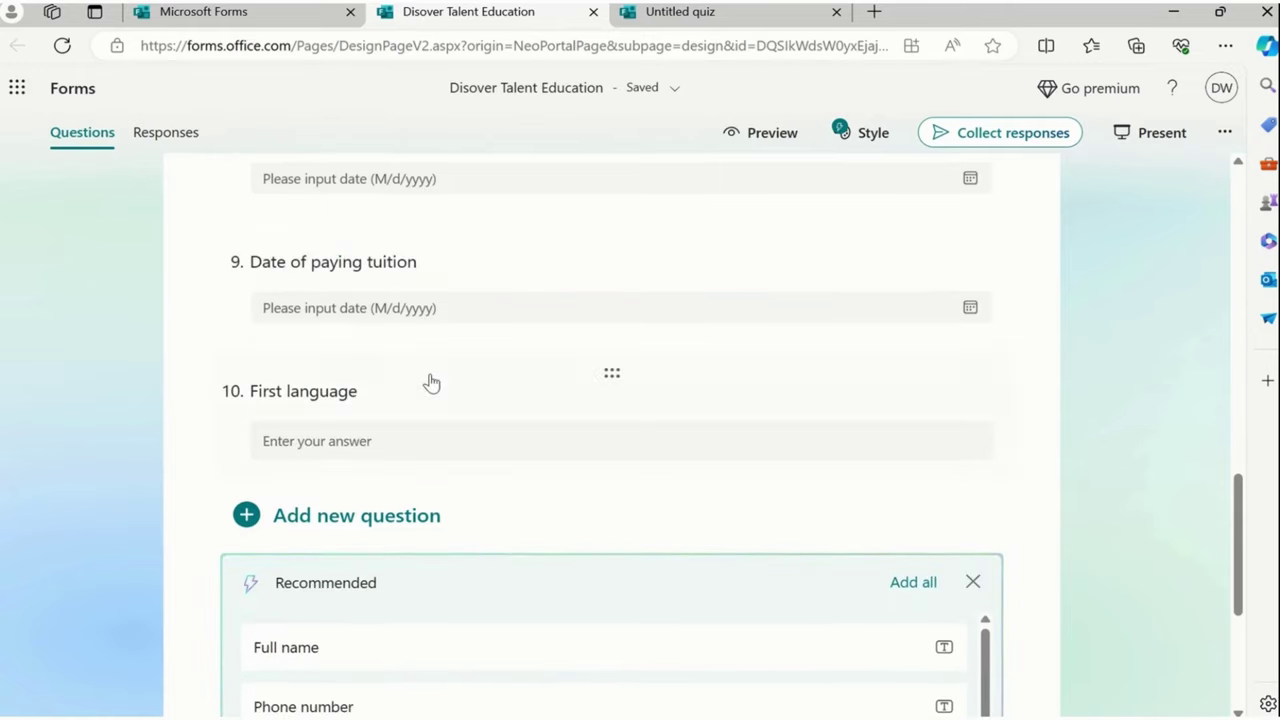
{"action": "scroll", "coordinate": [450, 420], "scroll_direction": "down", "scroll_amount": 1}
{"action": "scroll", "coordinate": [530, 520], "scroll_direction": "up", "scroll_amount": 1}
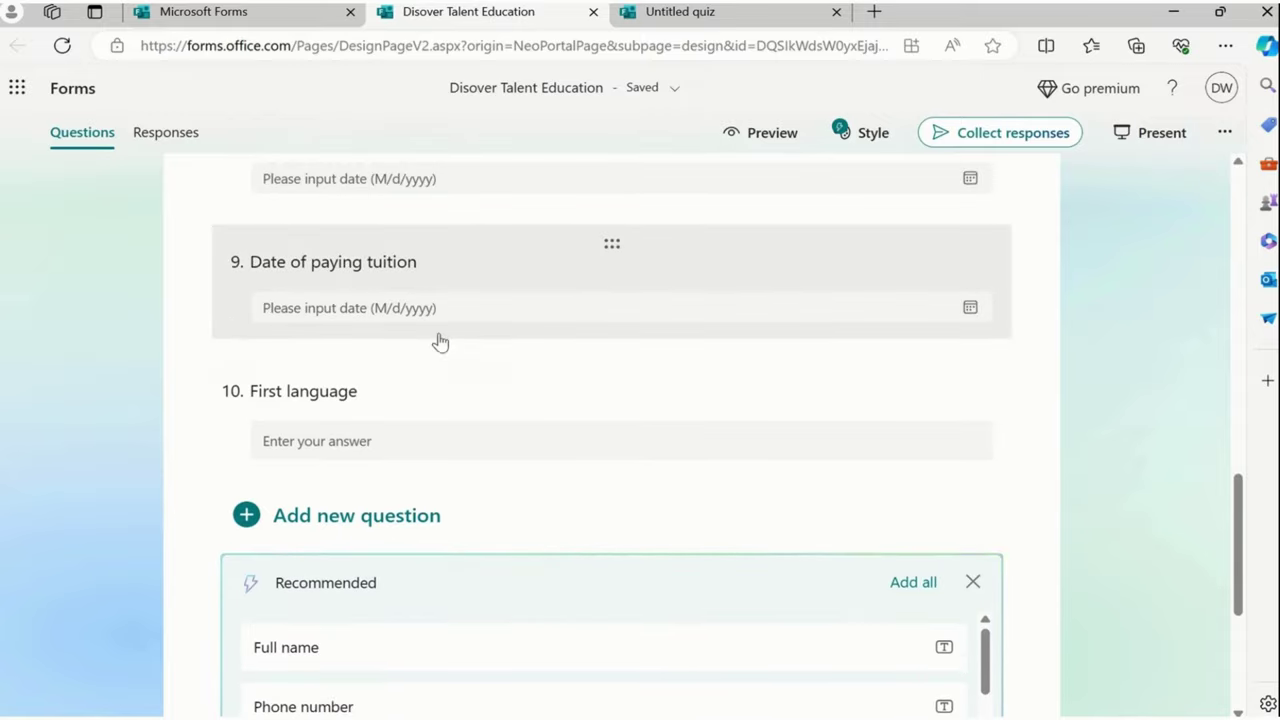